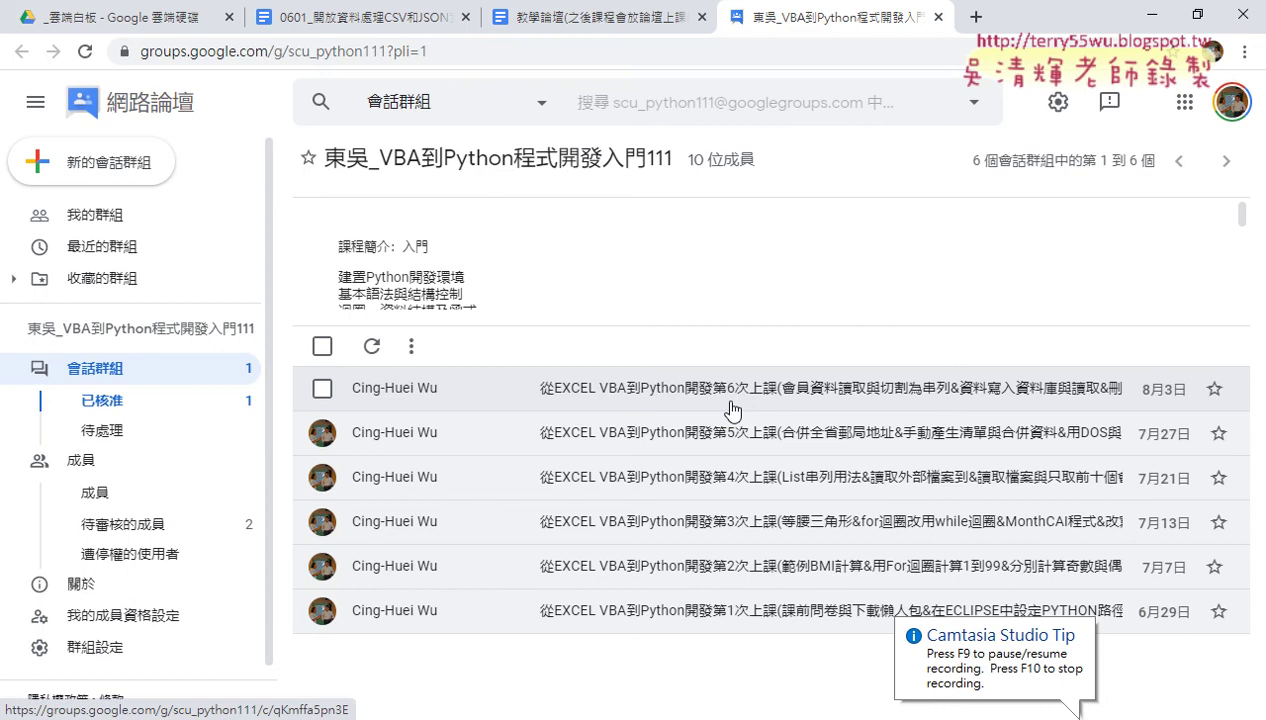
Open the sixth-lesson post at the top of the course group's conversation list
{"action": "left_click", "coordinate": [730, 405]}
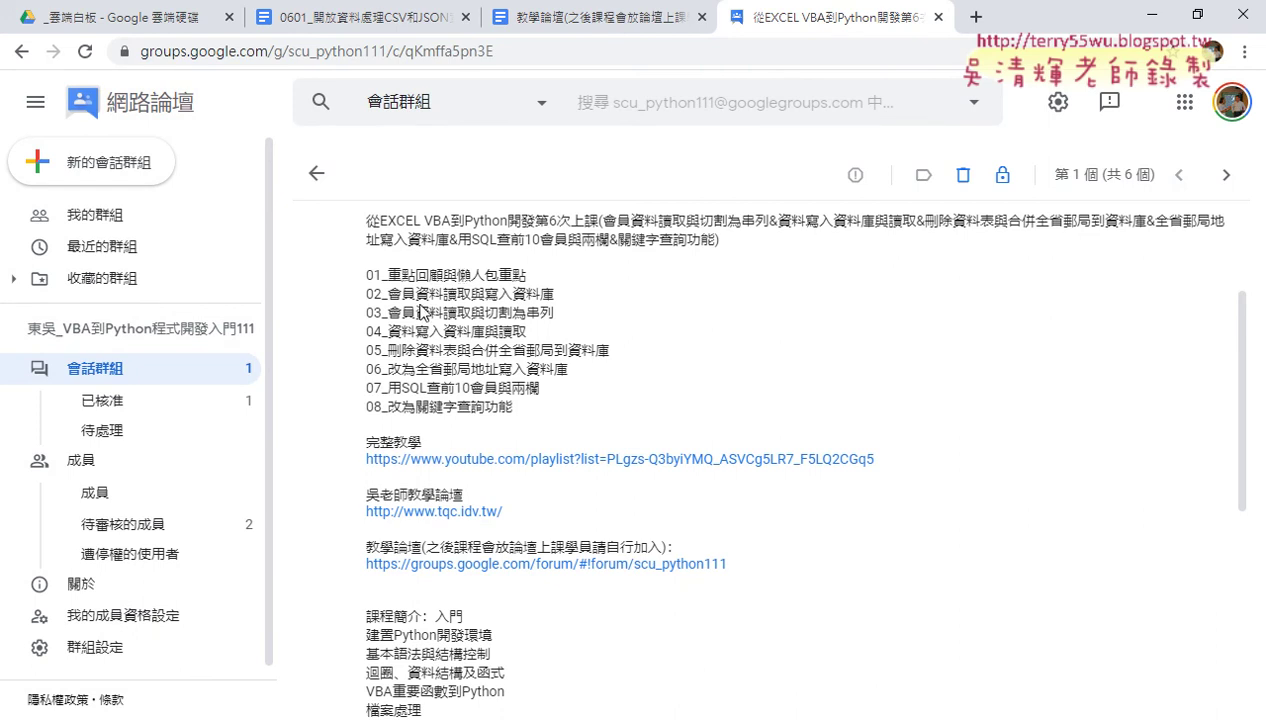
Open the 8-video YouTube playlist linked under 完整教學 in the sixth-lesson post
{"action": "left_click_drag", "start_coordinate": [391, 300], "coordinate": [408, 298]}
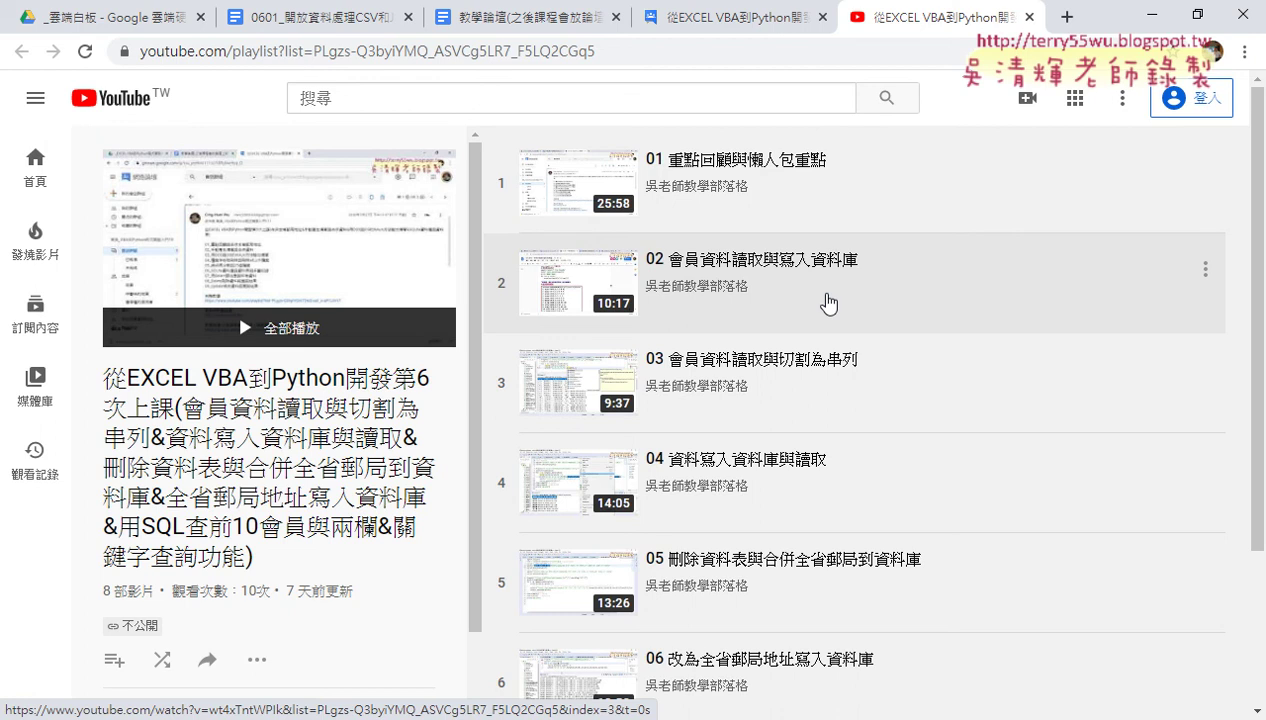
Return to the Drive course folder and circle 08_VBA與Python連結MySQL資料庫 in red
{"action": "left_click", "coordinate": [119, 26]}
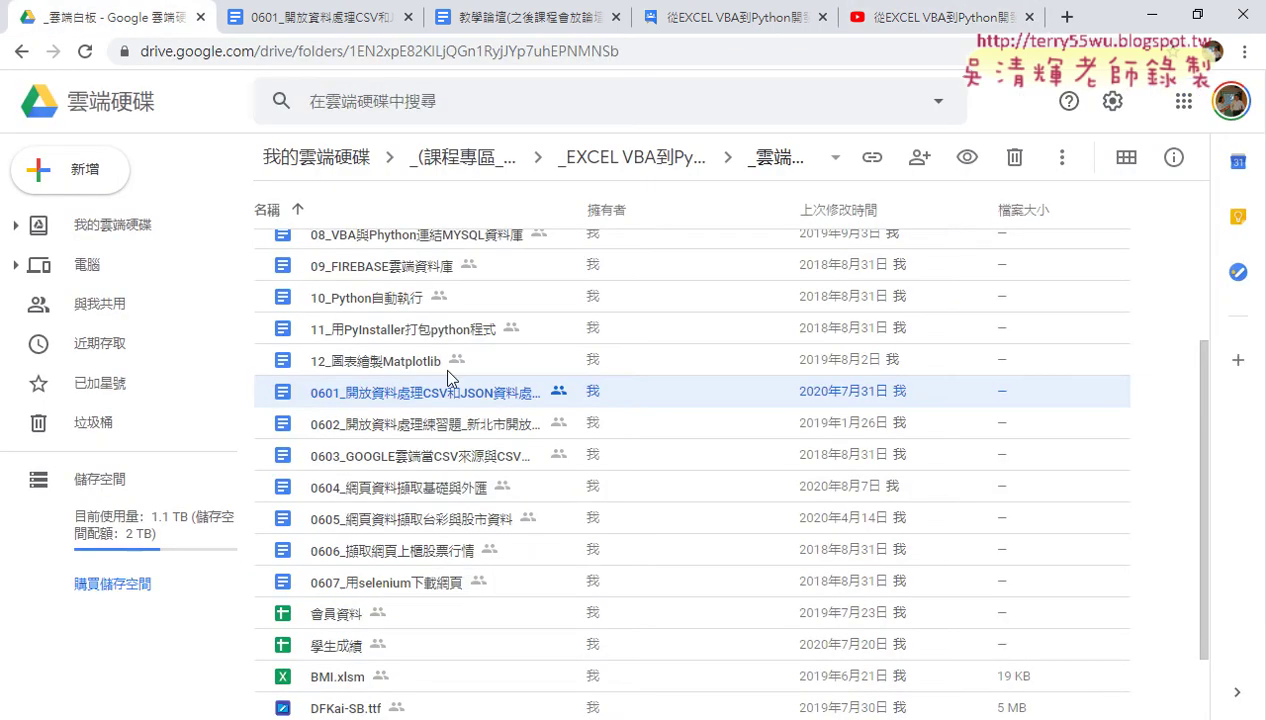
{"action": "scroll", "coordinate": [442, 366], "scroll_direction": "up", "scroll_amount": 1}
{"action": "left_click", "coordinate": [444, 339]}
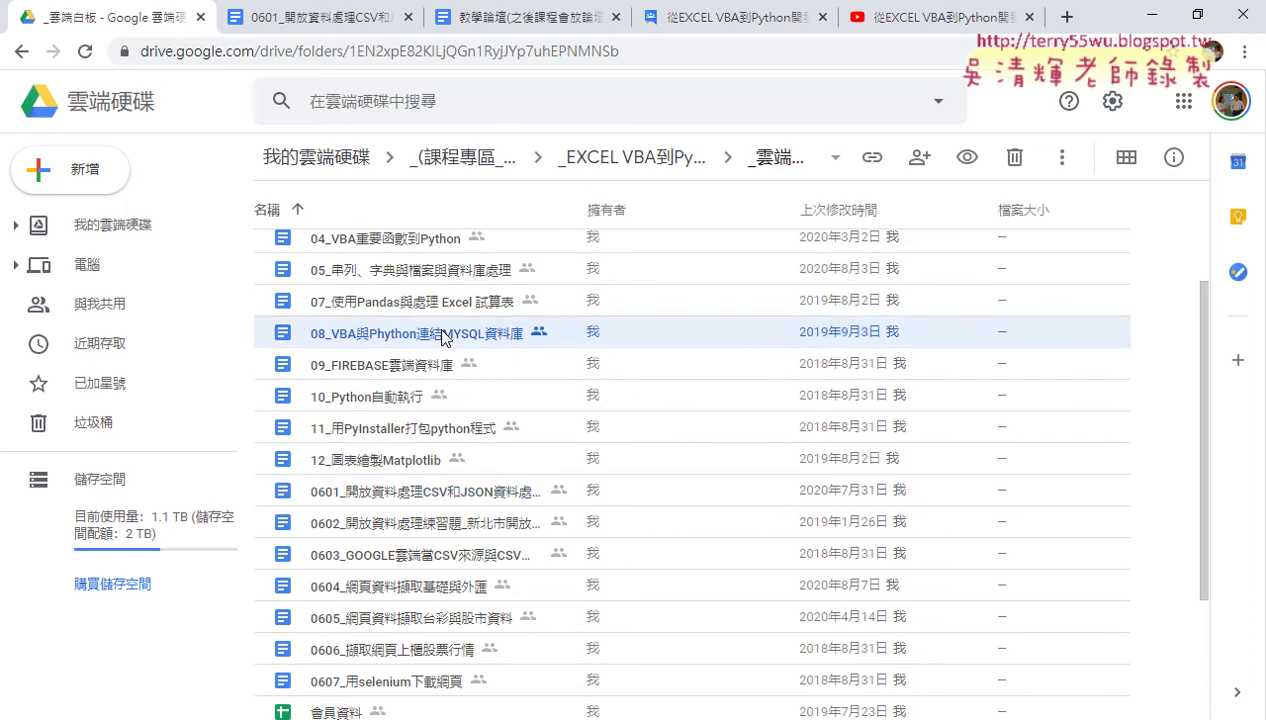
{"action": "double_click", "coordinate": [443, 337]}
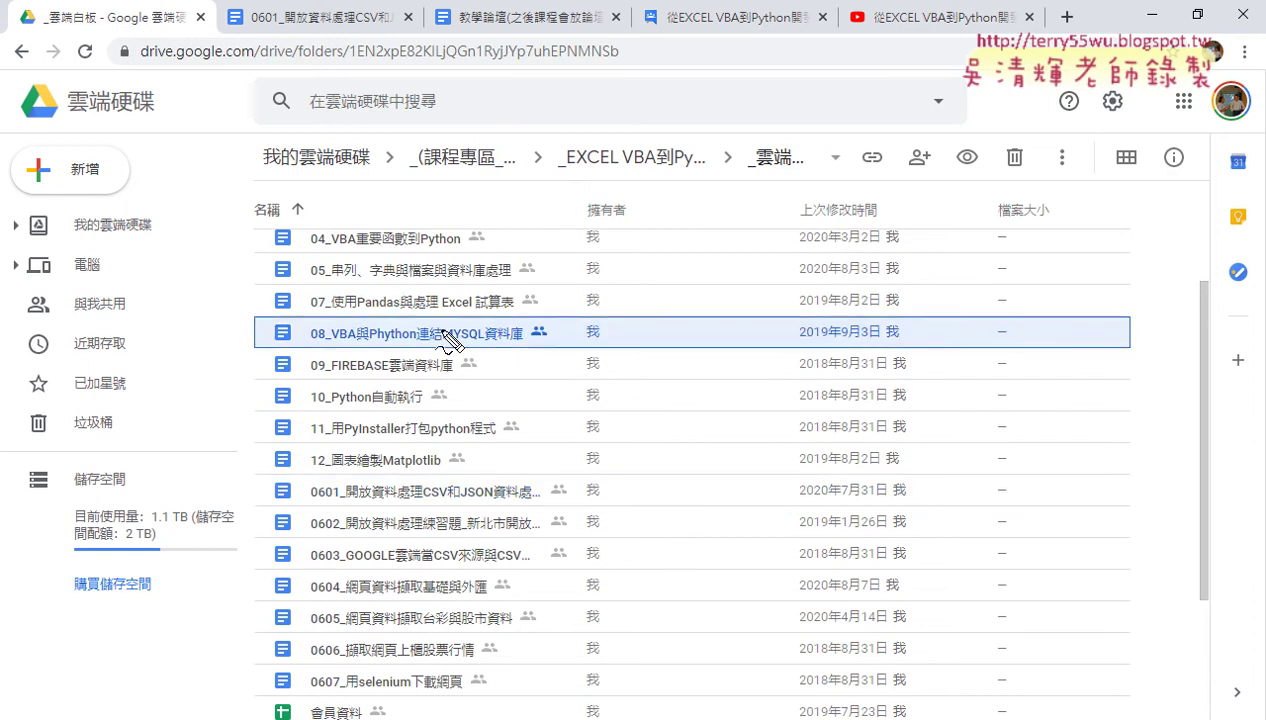
{"action": "mouse_move", "coordinate": [505, 346]}
{"action": "left_mouse_down"}
{"action": "mouse_move", "coordinate": [458, 338]}
{"action": "mouse_move", "coordinate": [526, 358]}
{"action": "left_mouse_up"}
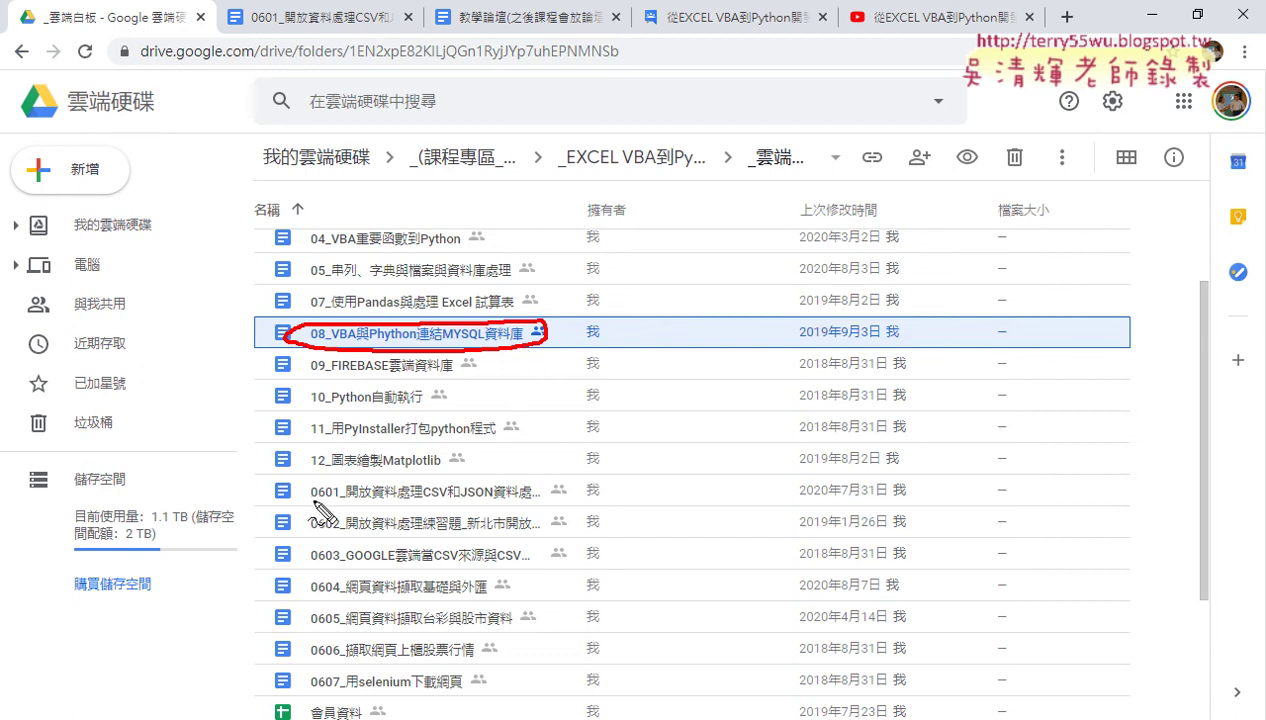
Mark the 0601 file and bracket the 0601–0607 lesson documents in red, then clear the annotations
{"action": "left_click_drag", "start_coordinate": [310, 500], "coordinate": [336, 500]}
{"action": "mouse_move", "coordinate": [423, 700]}
{"action": "left_mouse_down"}
{"action": "mouse_move", "coordinate": [266, 472]}
{"action": "mouse_move", "coordinate": [470, 475]}
{"action": "mouse_move", "coordinate": [592, 616]}
{"action": "mouse_move", "coordinate": [580, 690]}
{"action": "mouse_move", "coordinate": [436, 700]}
{"action": "left_mouse_up"}
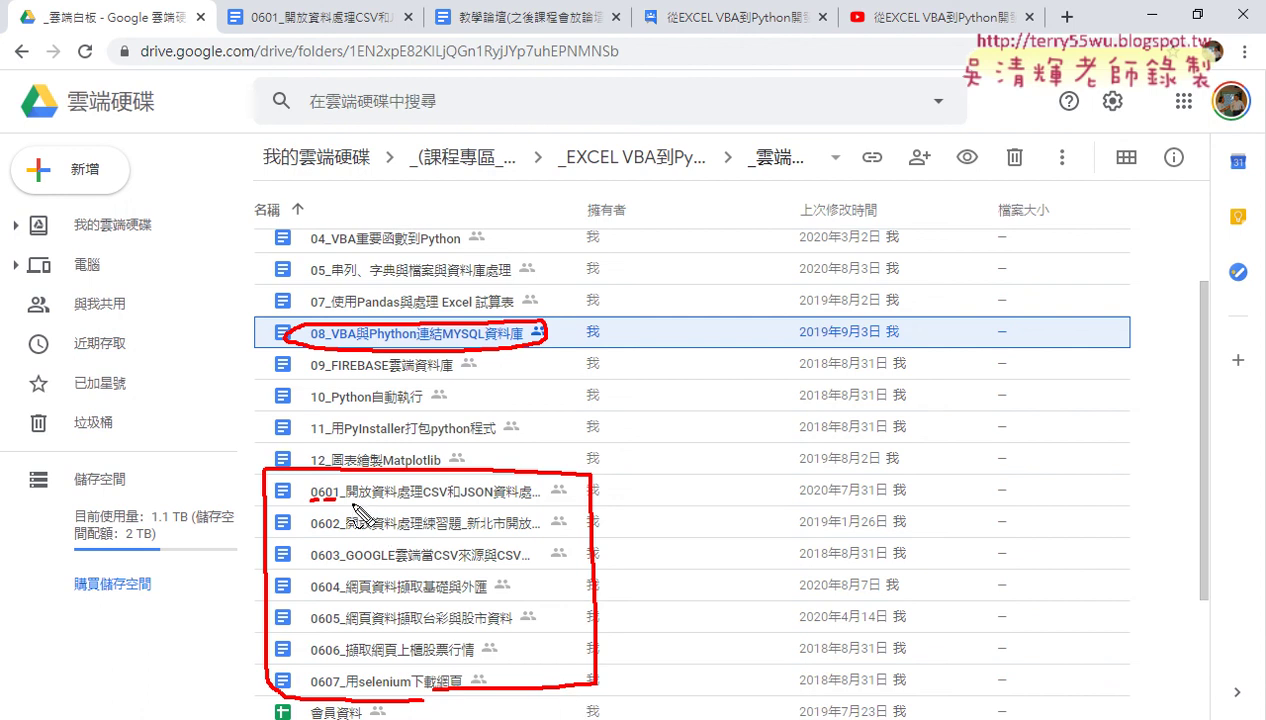
{"action": "left_click_drag", "start_coordinate": [348, 500], "coordinate": [487, 503]}
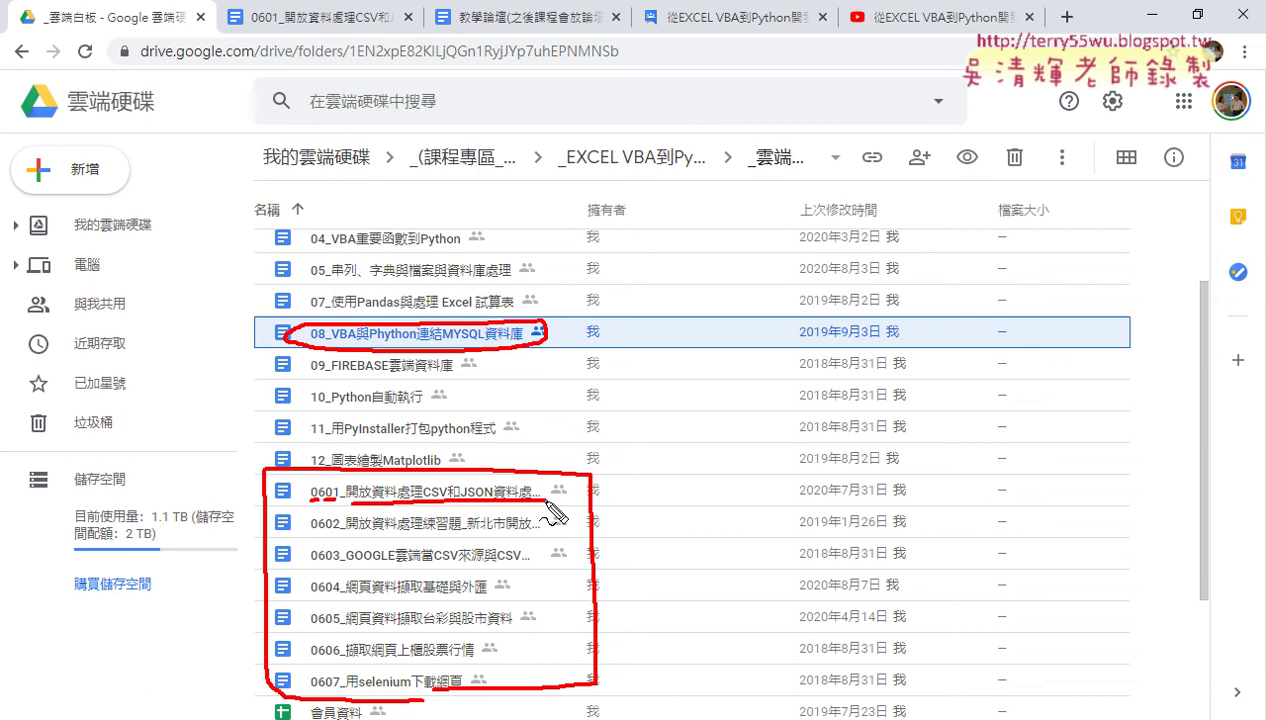
{"action": "key", "text": "Escape"}
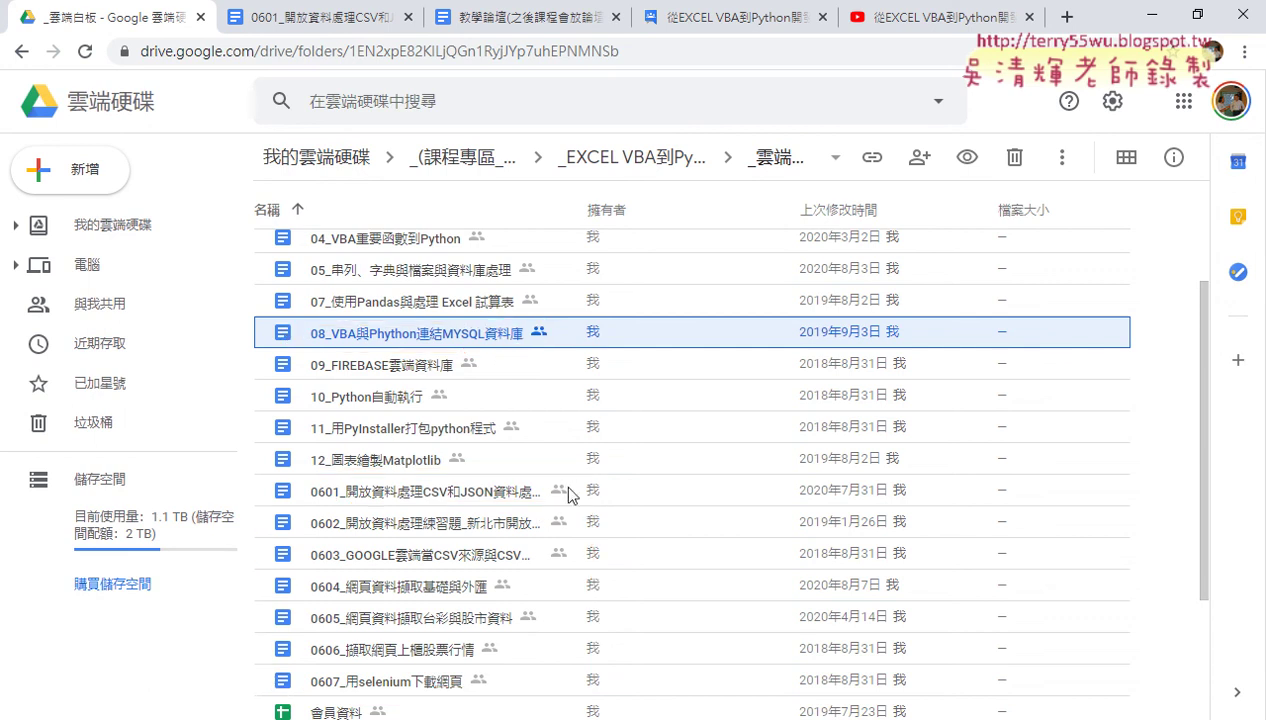
Open the 0601 CSV and JSON lesson document and scroll down to the market price example
{"action": "double_click", "coordinate": [386, 491]}
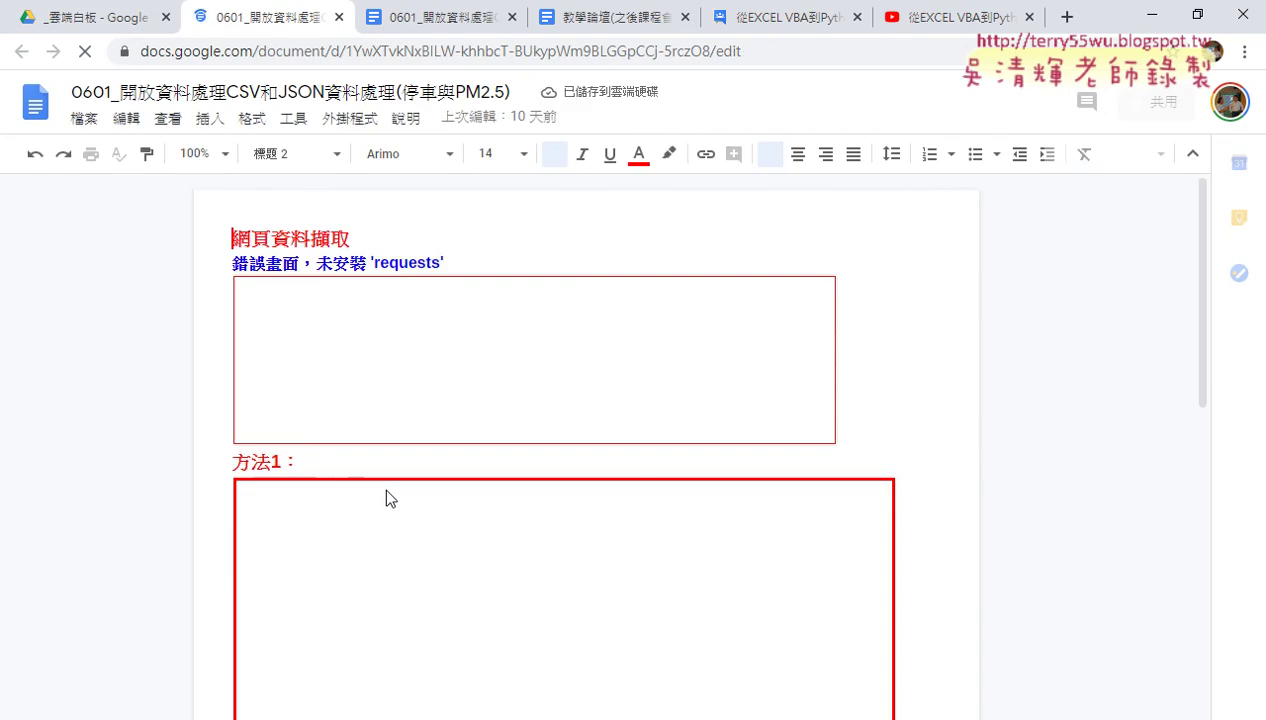
{"action": "scroll", "coordinate": [71, 498], "scroll_direction": "down", "scroll_amount": 2}
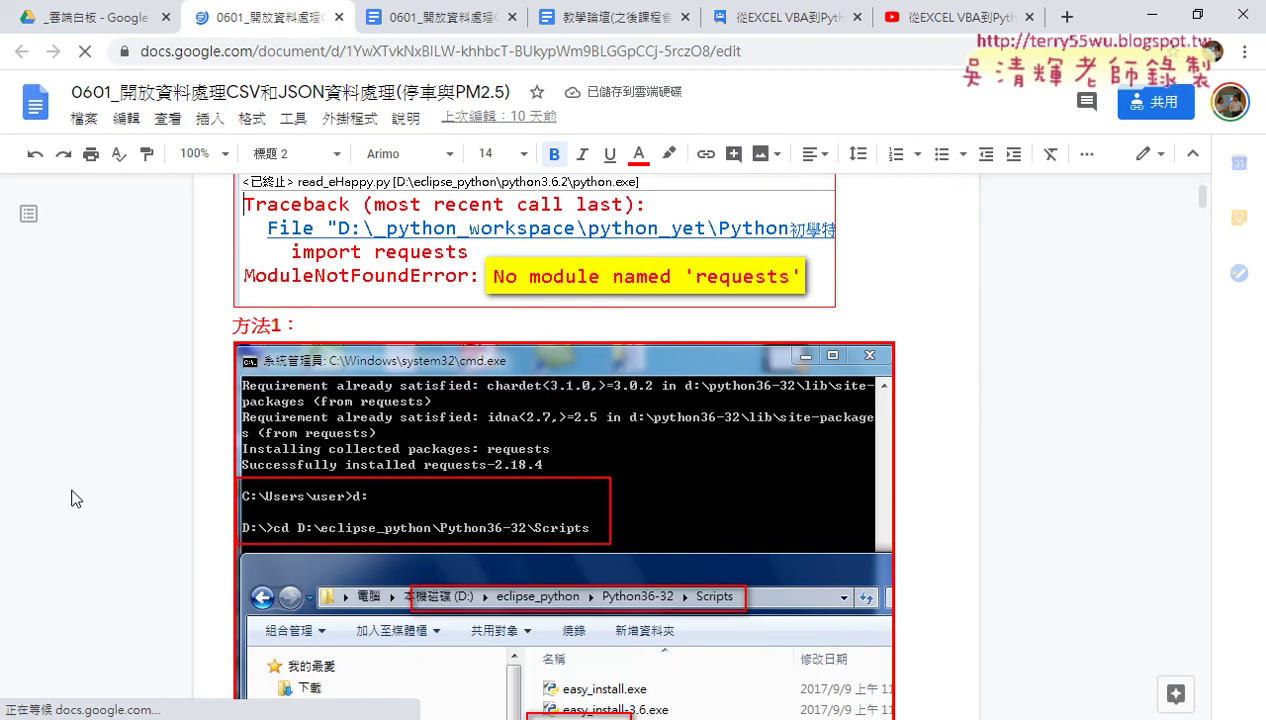
{"action": "scroll", "coordinate": [71, 498], "scroll_direction": "down", "scroll_amount": 4}
{"action": "scroll", "coordinate": [71, 498], "scroll_direction": "down", "scroll_amount": 3}
{"action": "scroll", "coordinate": [71, 498], "scroll_direction": "down", "scroll_amount": 3}
{"action": "scroll", "coordinate": [71, 498], "scroll_direction": "down", "scroll_amount": 3}
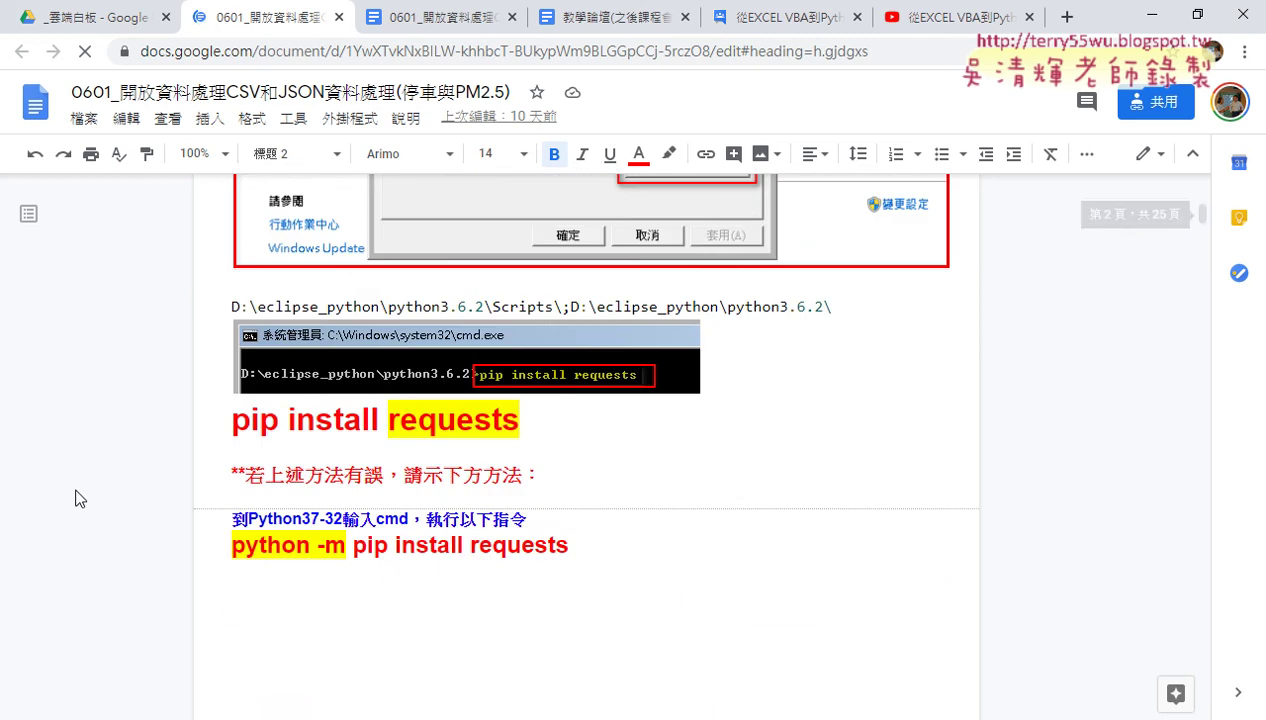
{"action": "scroll", "coordinate": [71, 498], "scroll_direction": "down", "scroll_amount": 1}
{"action": "scroll", "coordinate": [75, 500], "scroll_direction": "down", "scroll_amount": 3}
{"action": "scroll", "coordinate": [80, 498], "scroll_direction": "down", "scroll_amount": 3}
{"action": "scroll", "coordinate": [84, 498], "scroll_direction": "down", "scroll_amount": 3}
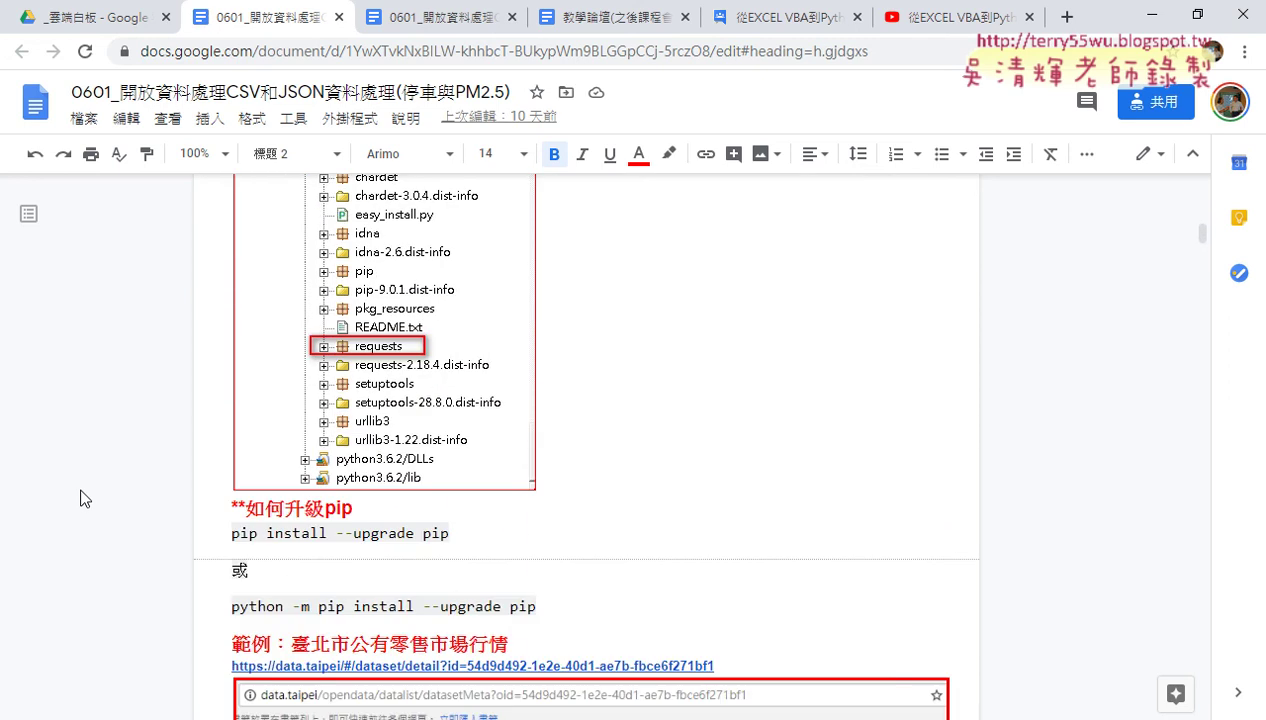
{"action": "scroll", "coordinate": [84, 498], "scroll_direction": "down", "scroll_amount": 3}
{"action": "scroll", "coordinate": [84, 498], "scroll_direction": "down", "scroll_amount": 1}
Follow the example's data.taipei link to the 臺北市公有零售市場行情 dataset page
{"action": "scroll", "coordinate": [84, 498], "scroll_direction": "up", "scroll_amount": 2}
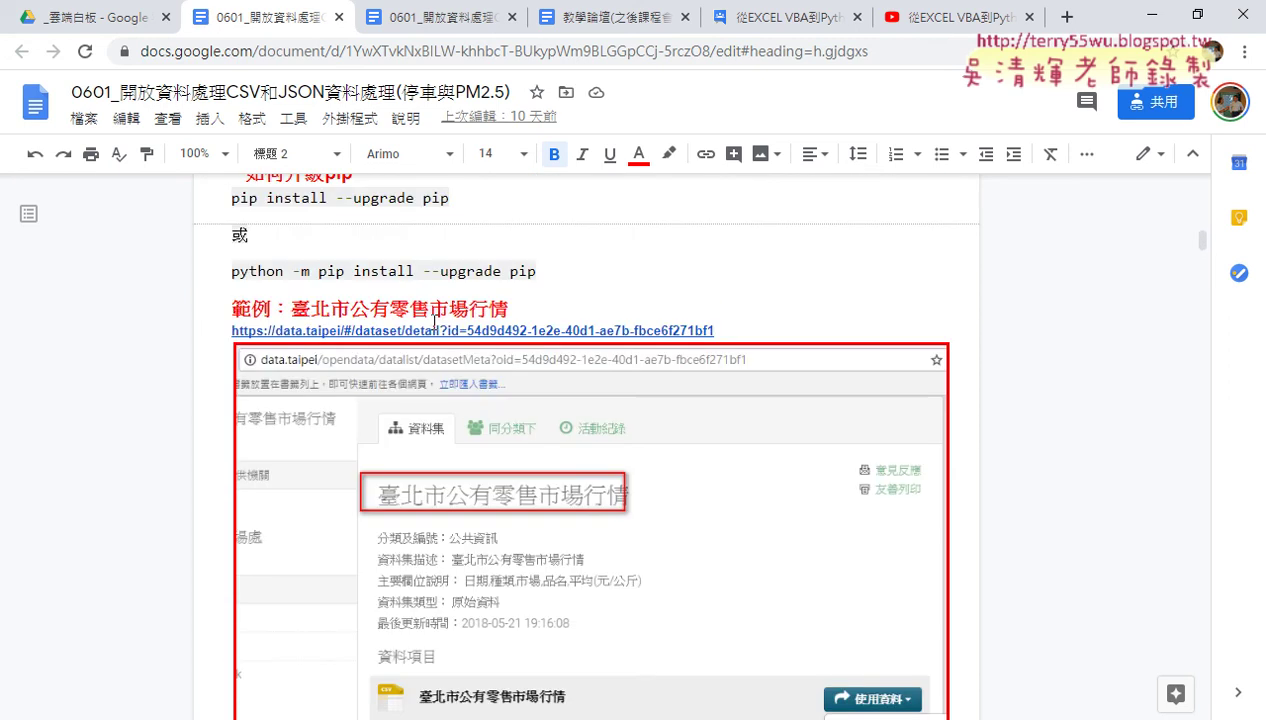
{"action": "left_click", "coordinate": [426, 330]}
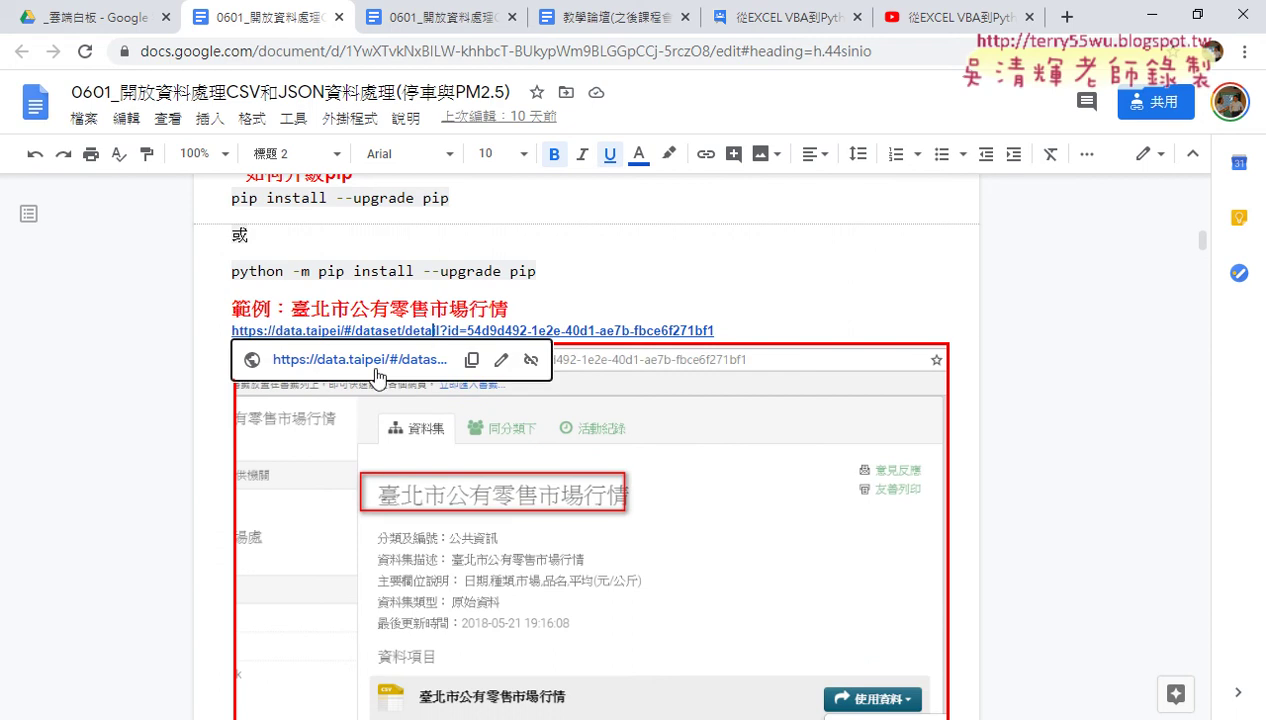
{"action": "left_click", "coordinate": [374, 362]}
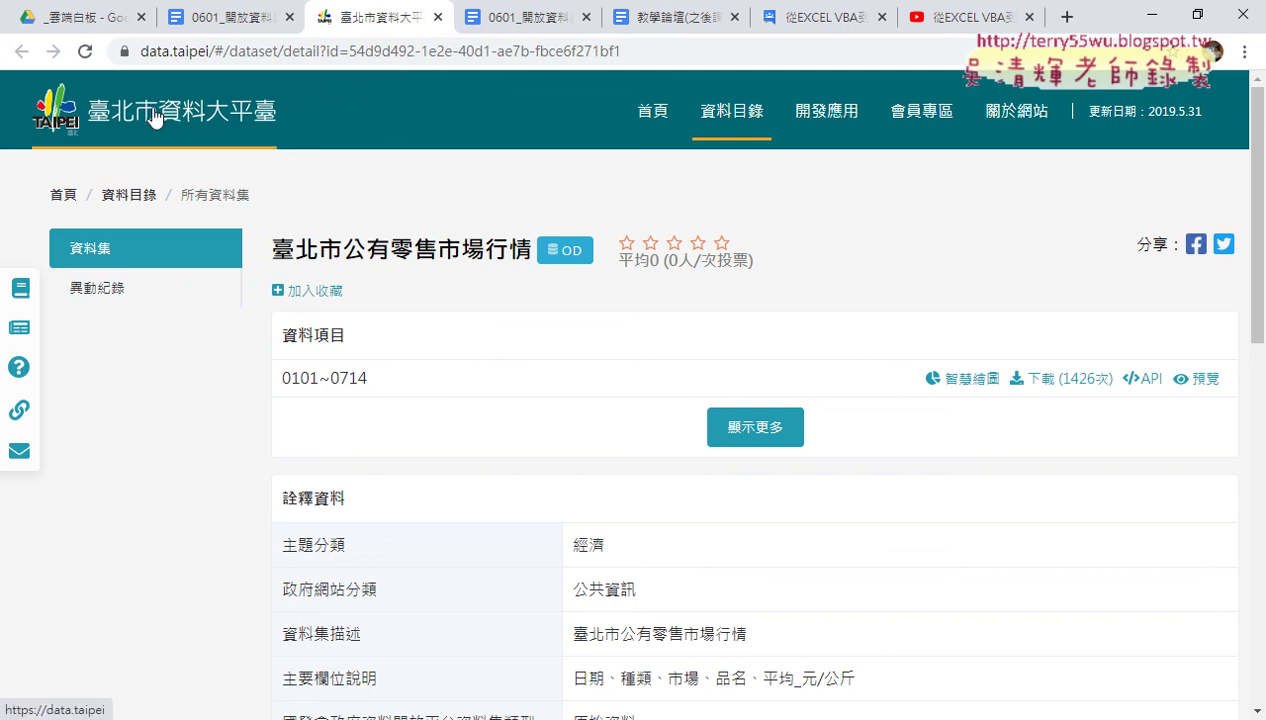
{"action": "left_click", "coordinate": [205, 51]}
{"action": "left_click", "coordinate": [220, 52]}
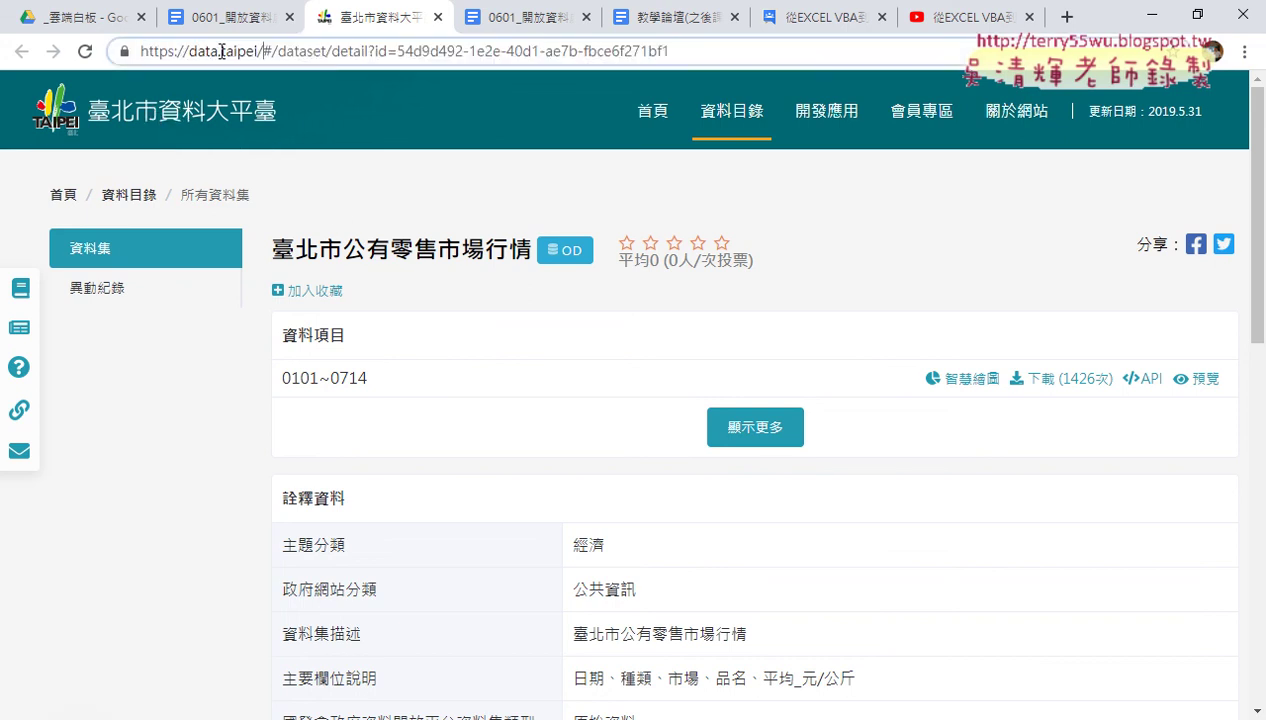
{"action": "left_click_drag", "start_coordinate": [258, 51], "coordinate": [834, 58]}
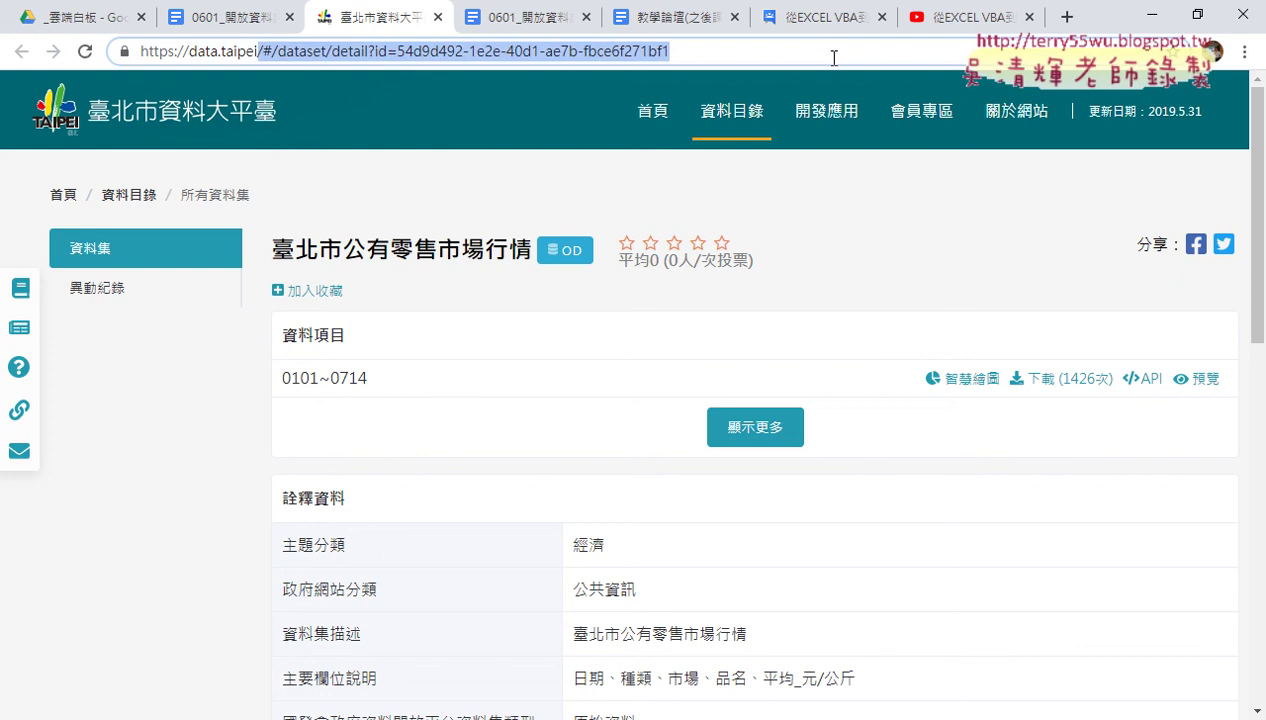
{"action": "key", "text": "BackSpace"}
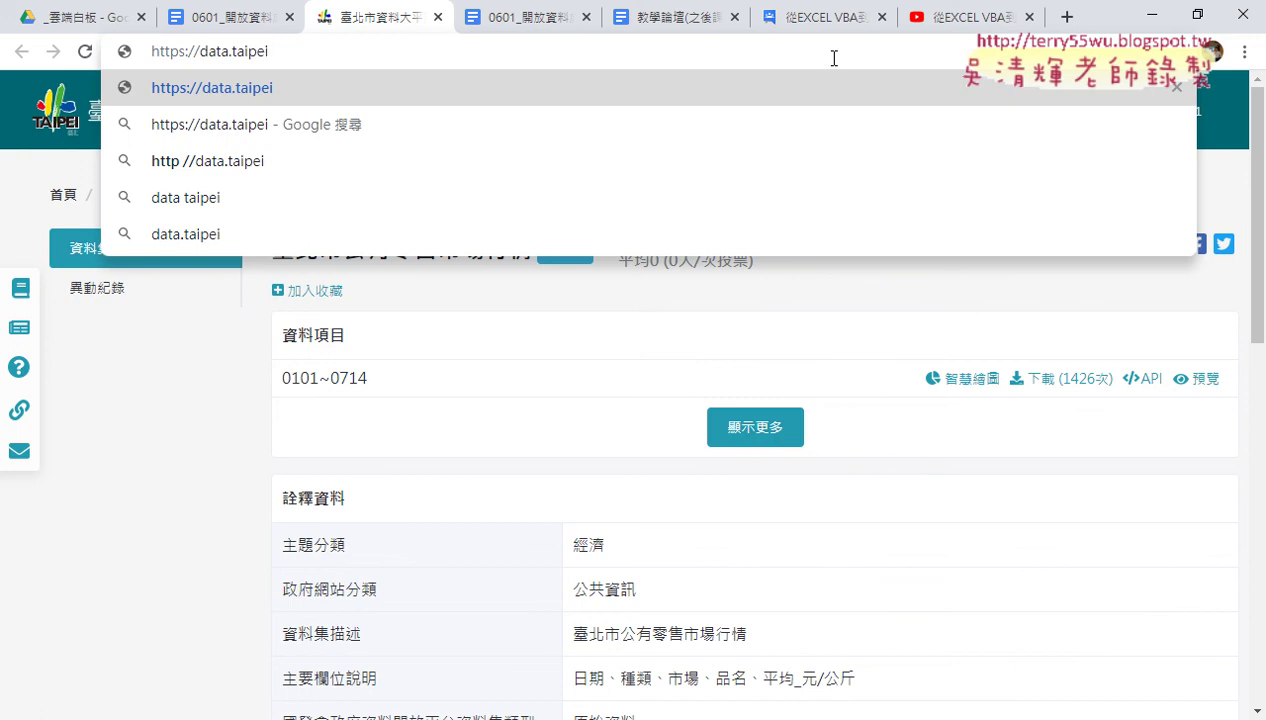
{"action": "key", "text": "Return"}
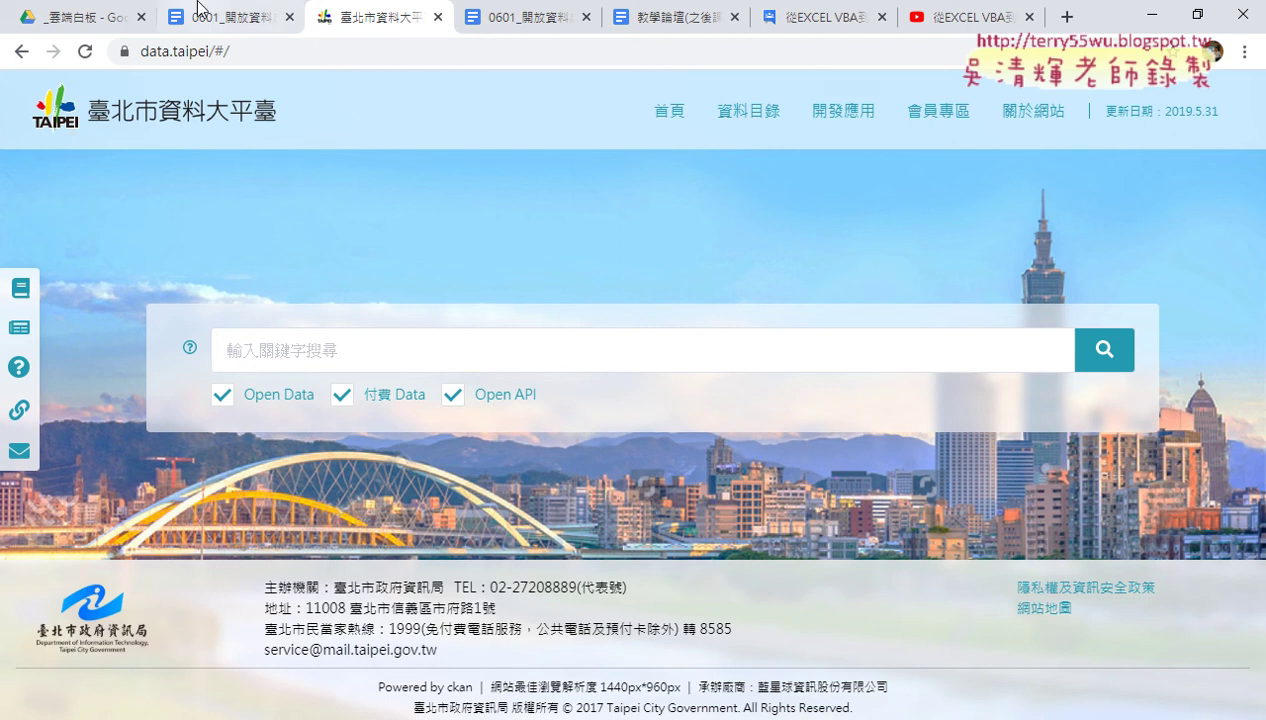
Return to the 臺北市公有零售市場行情 dataset page and open 預覽 details for the 0101~0714 resource
{"action": "left_click", "coordinate": [21, 55]}
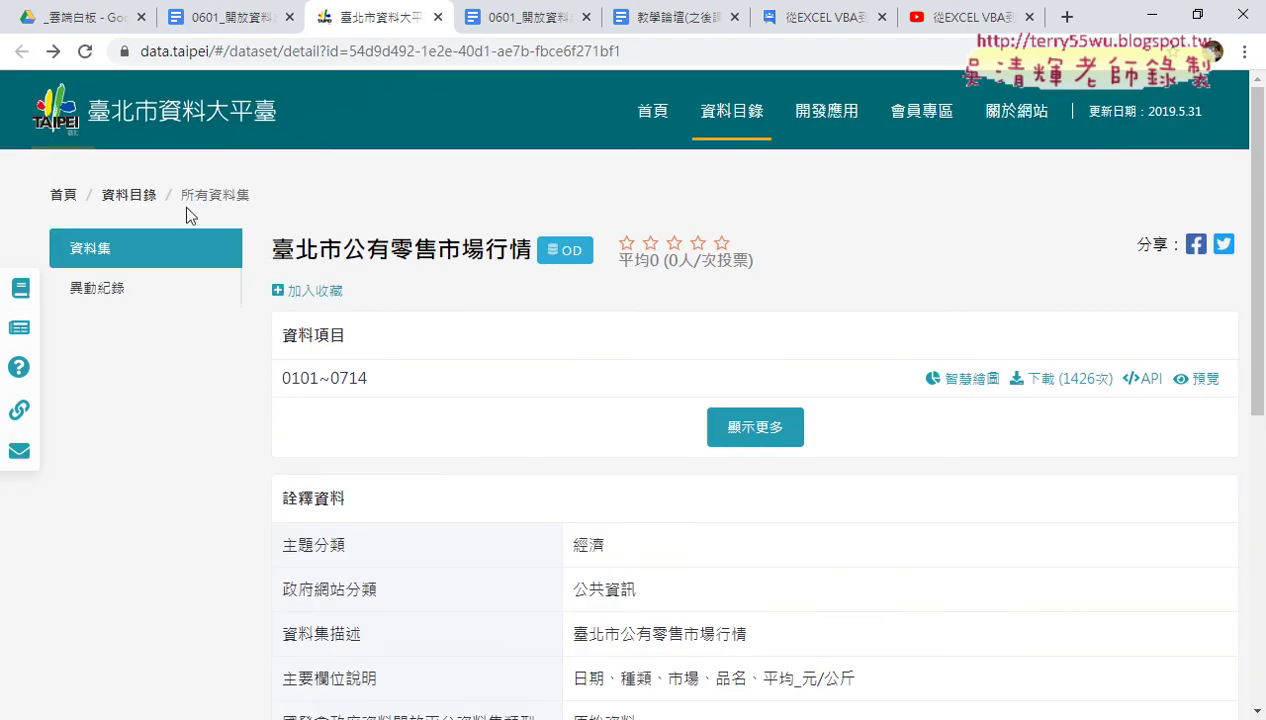
{"action": "left_click_drag", "start_coordinate": [272, 250], "coordinate": [526, 248]}
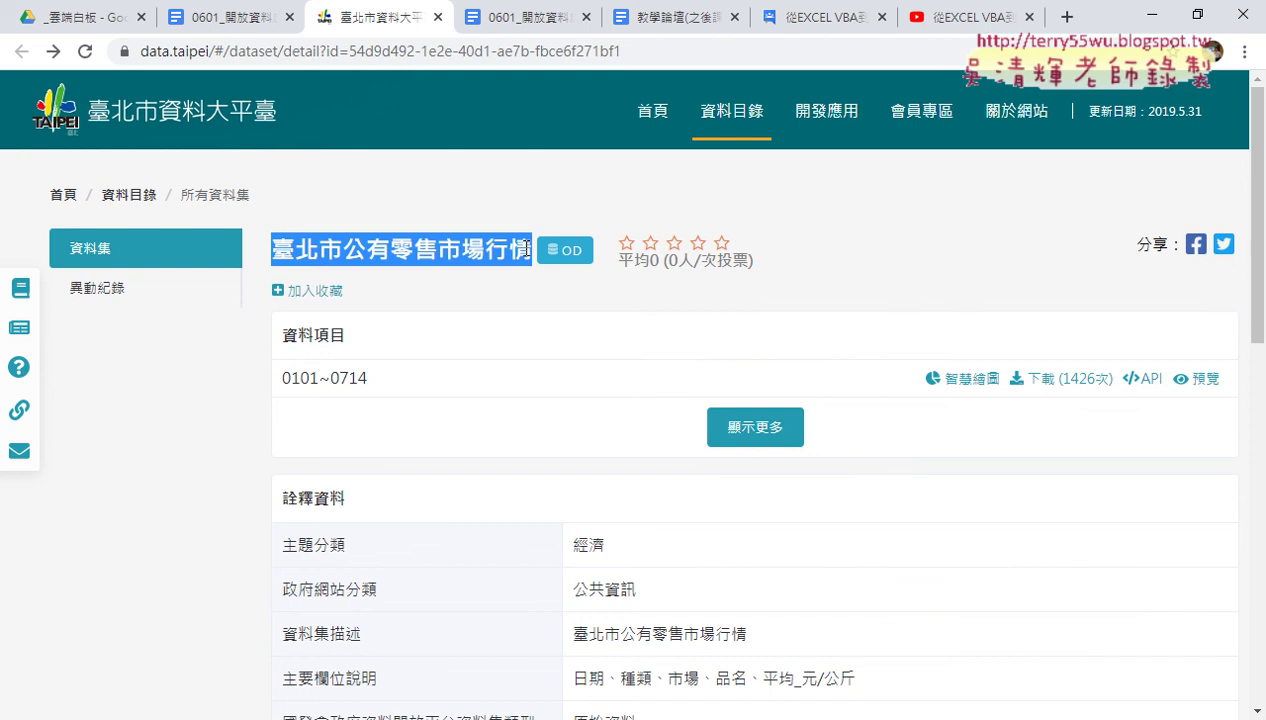
{"action": "scroll", "coordinate": [520, 250], "scroll_direction": "down", "scroll_amount": 2}
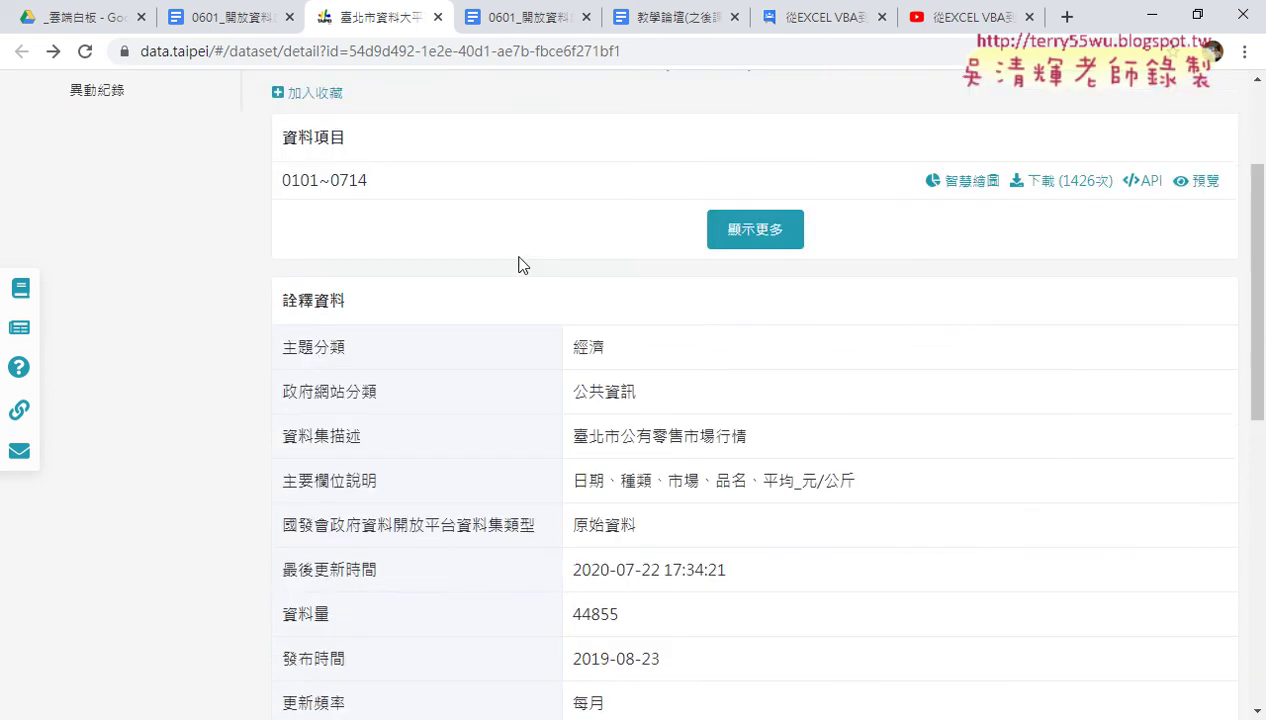
{"action": "scroll", "coordinate": [517, 247], "scroll_direction": "down", "scroll_amount": 3}
{"action": "scroll", "coordinate": [517, 247], "scroll_direction": "down", "scroll_amount": 1}
{"action": "scroll", "coordinate": [517, 245], "scroll_direction": "down", "scroll_amount": 3}
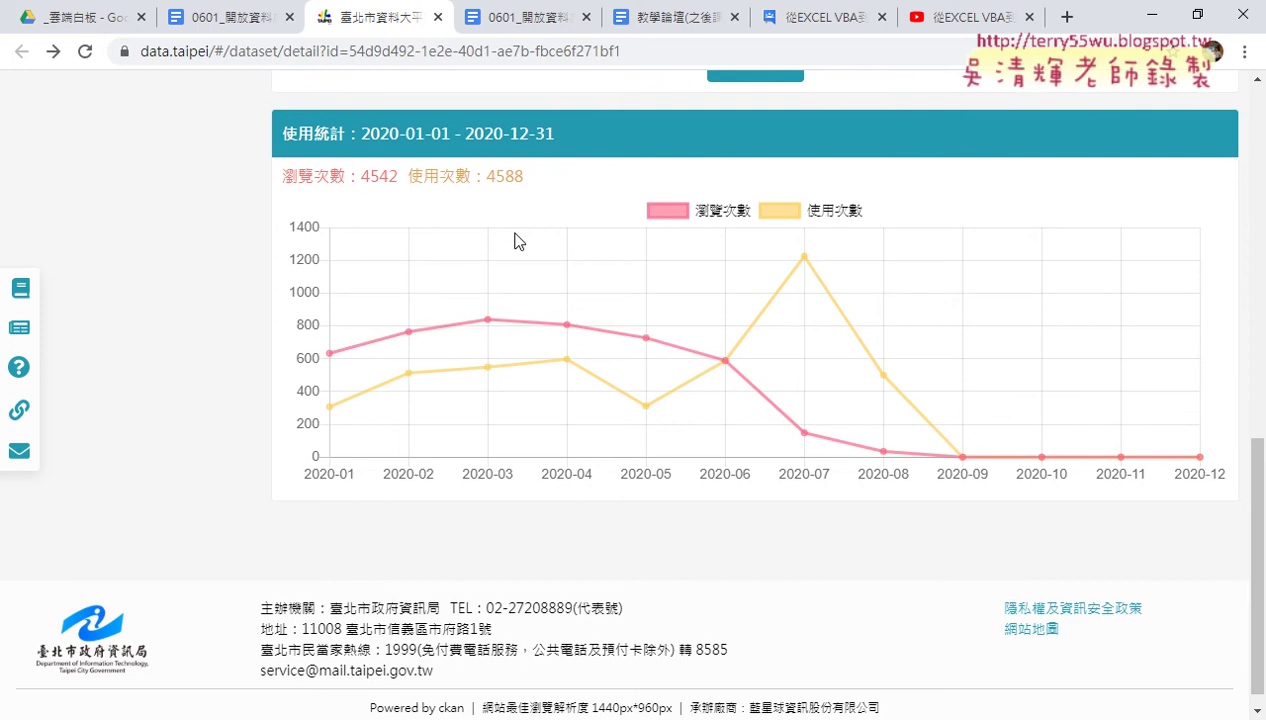
{"action": "scroll", "coordinate": [512, 230], "scroll_direction": "up", "scroll_amount": 5}
{"action": "scroll", "coordinate": [512, 230], "scroll_direction": "up", "scroll_amount": 4}
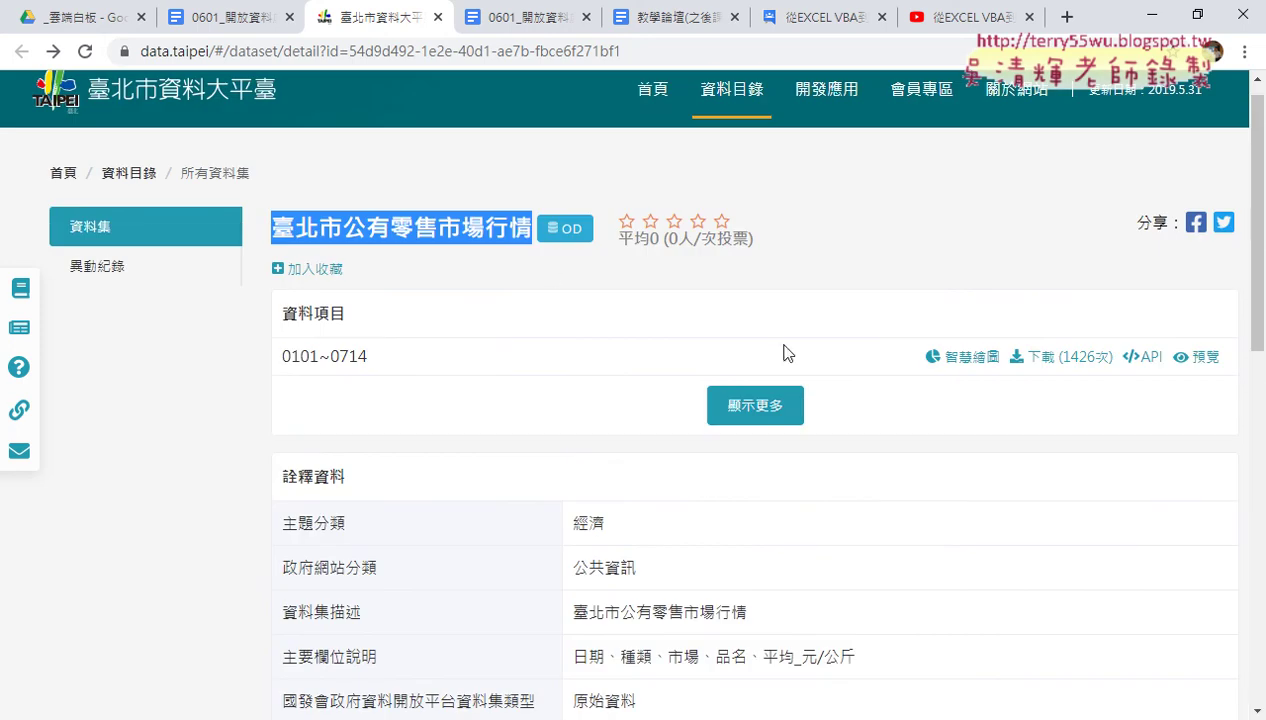
{"action": "left_click", "coordinate": [1200, 358]}
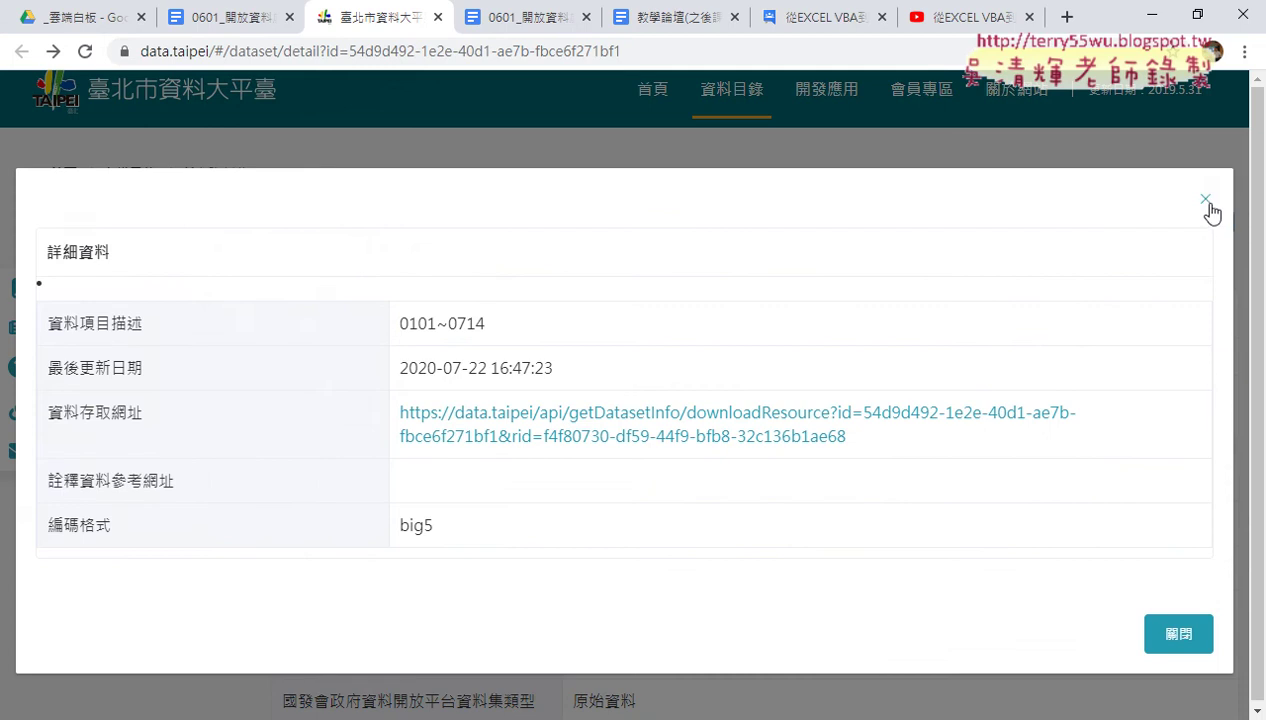
Download the 0101~0714 CSV via its 資料存取網址 link and show data_csv+(1) in its folder
{"action": "left_click", "coordinate": [1205, 199]}
{"action": "left_click", "coordinate": [1207, 367]}
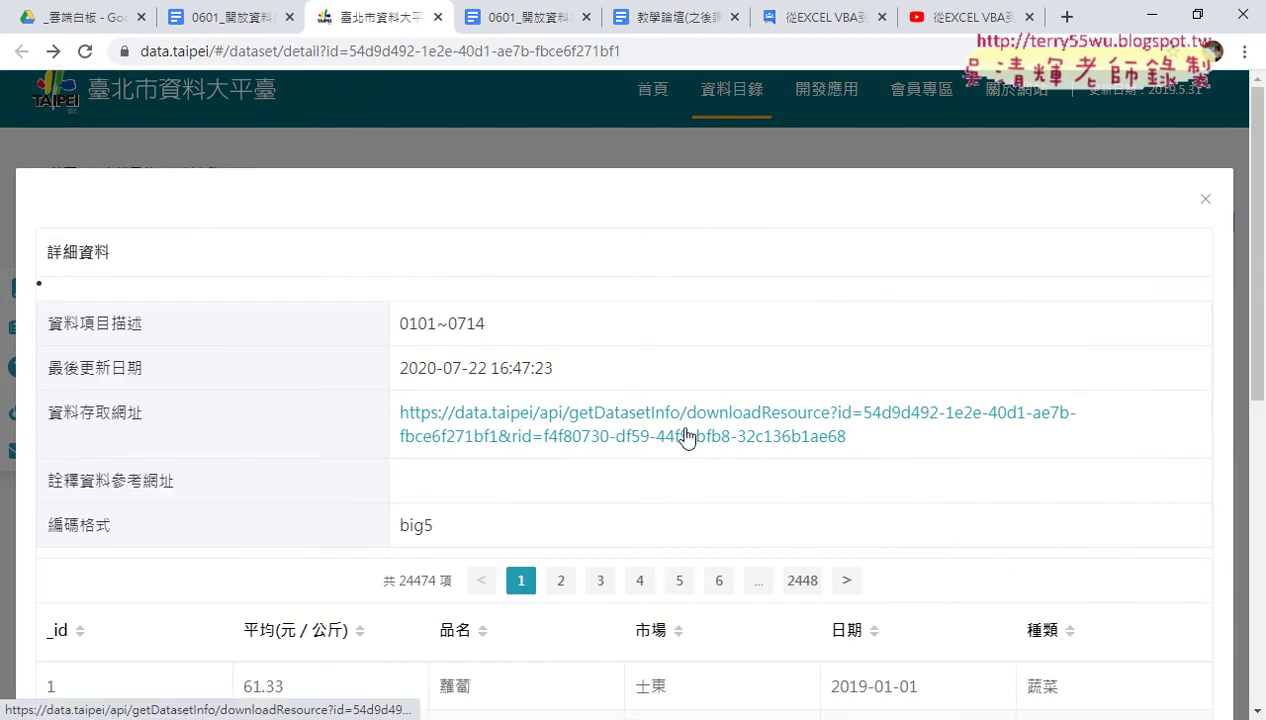
{"action": "left_click_drag", "start_coordinate": [930, 438], "coordinate": [381, 429]}
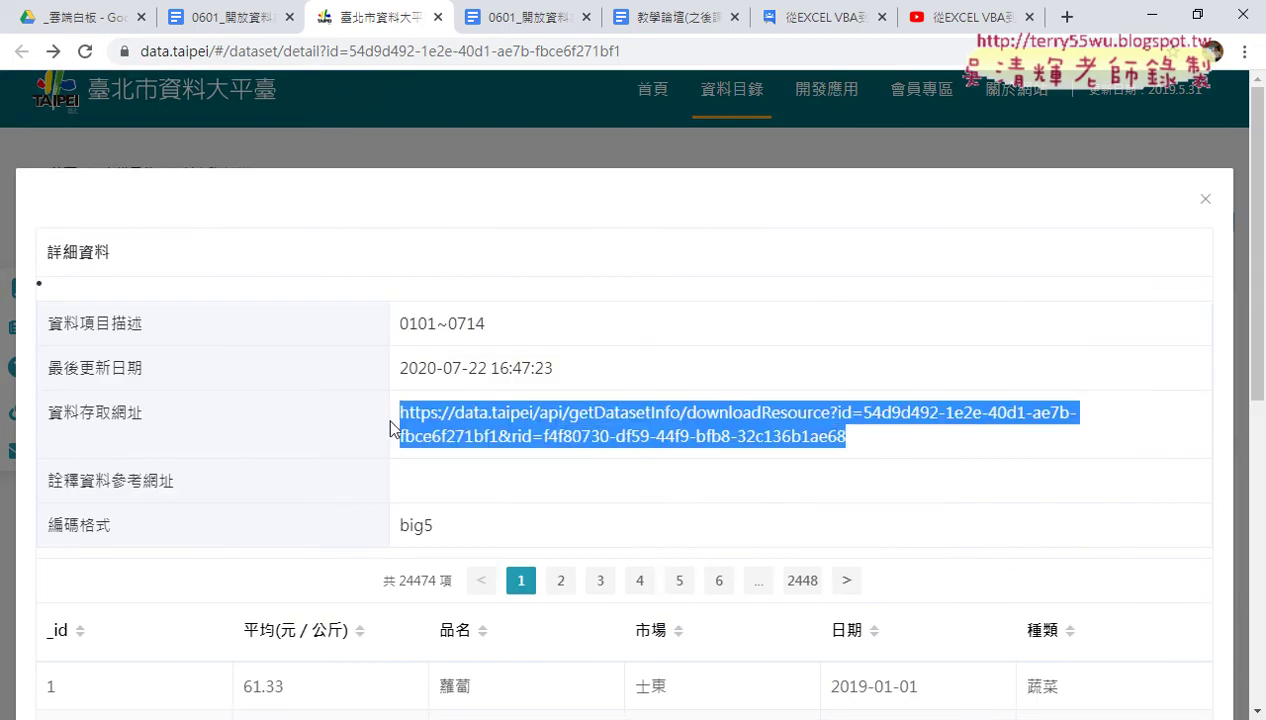
{"action": "left_click", "coordinate": [594, 422]}
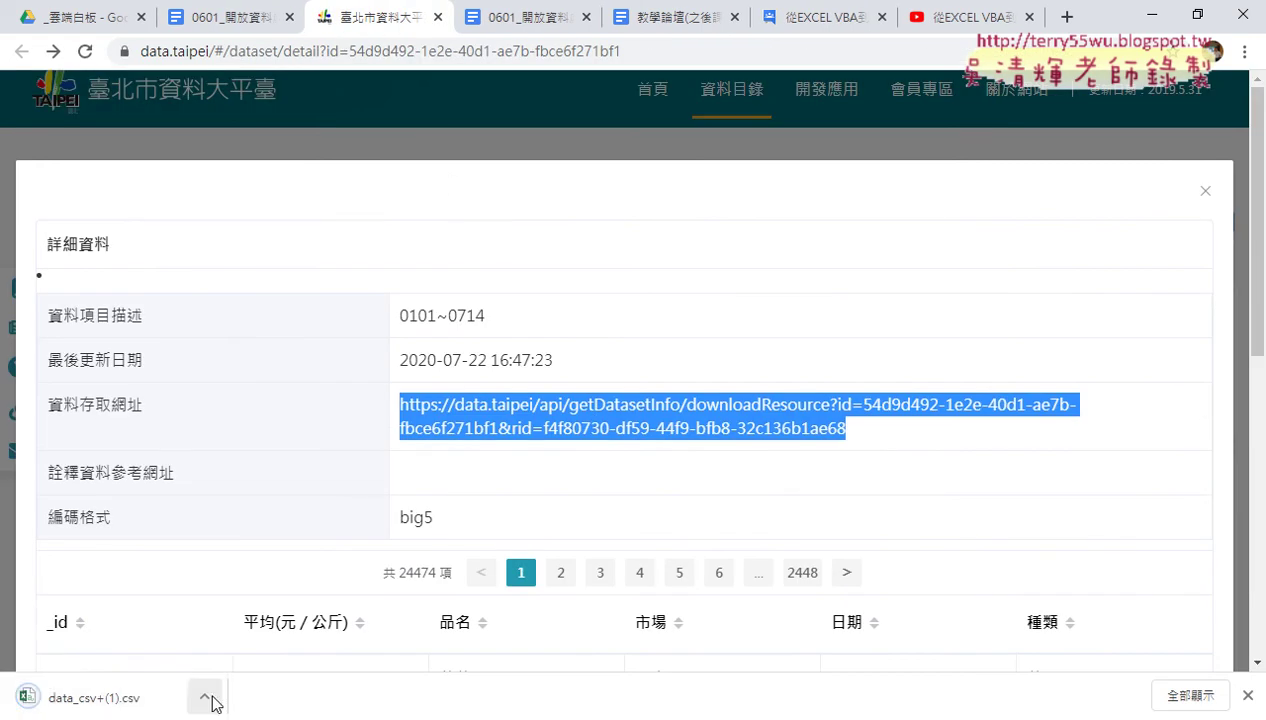
{"action": "left_click", "coordinate": [206, 698]}
{"action": "left_click", "coordinate": [268, 628]}
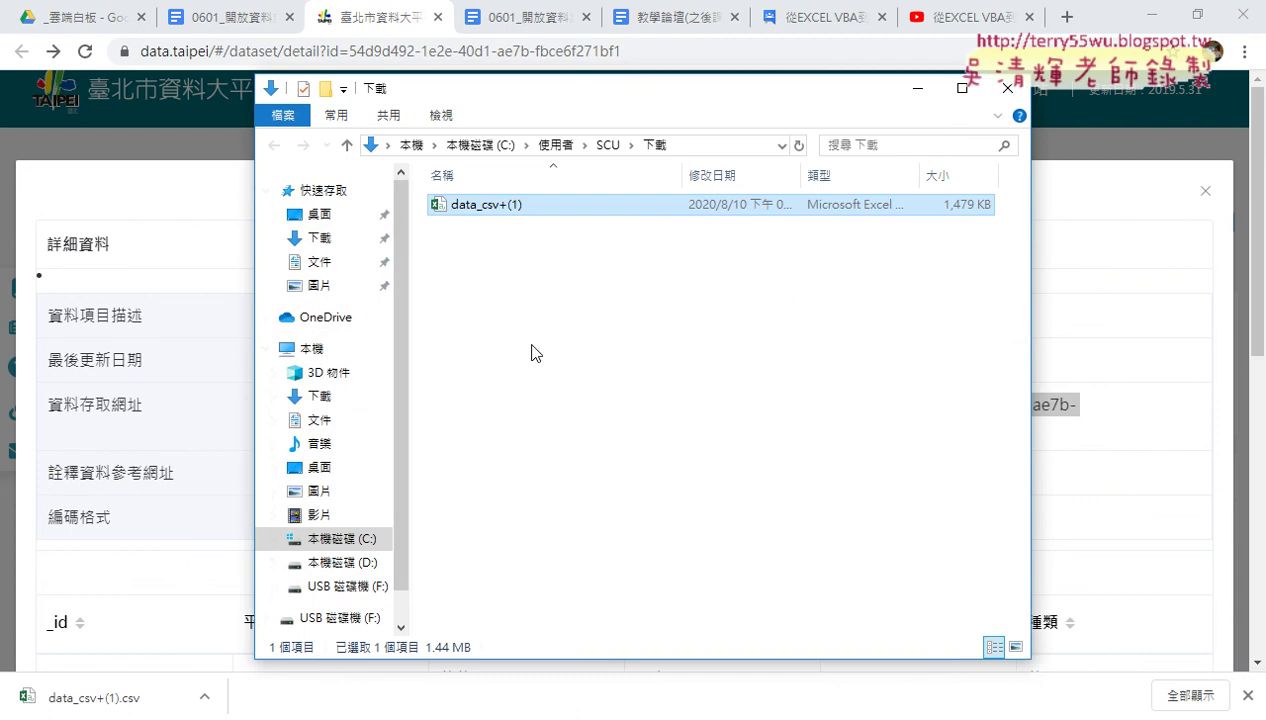
Open data_csv+(1).csv in Notepad with the 編輯(E) context-menu command
{"action": "right_click", "coordinate": [487, 214]}
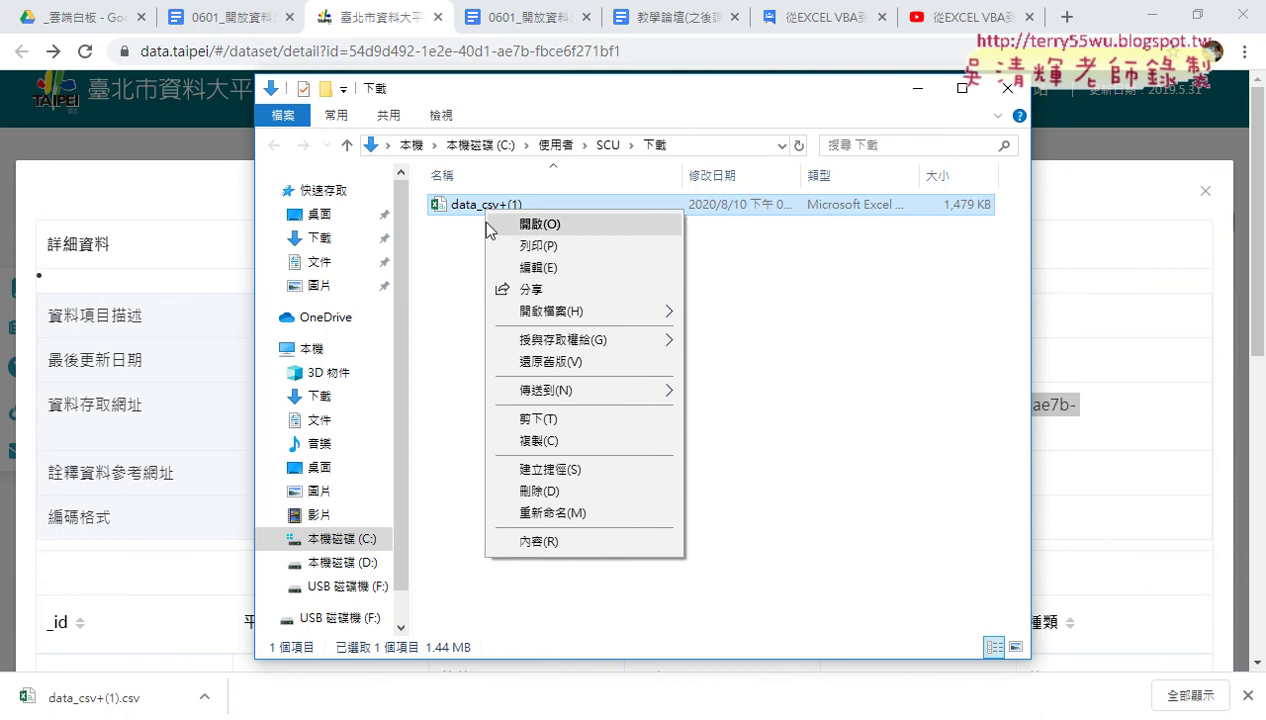
{"action": "left_click", "coordinate": [524, 278]}
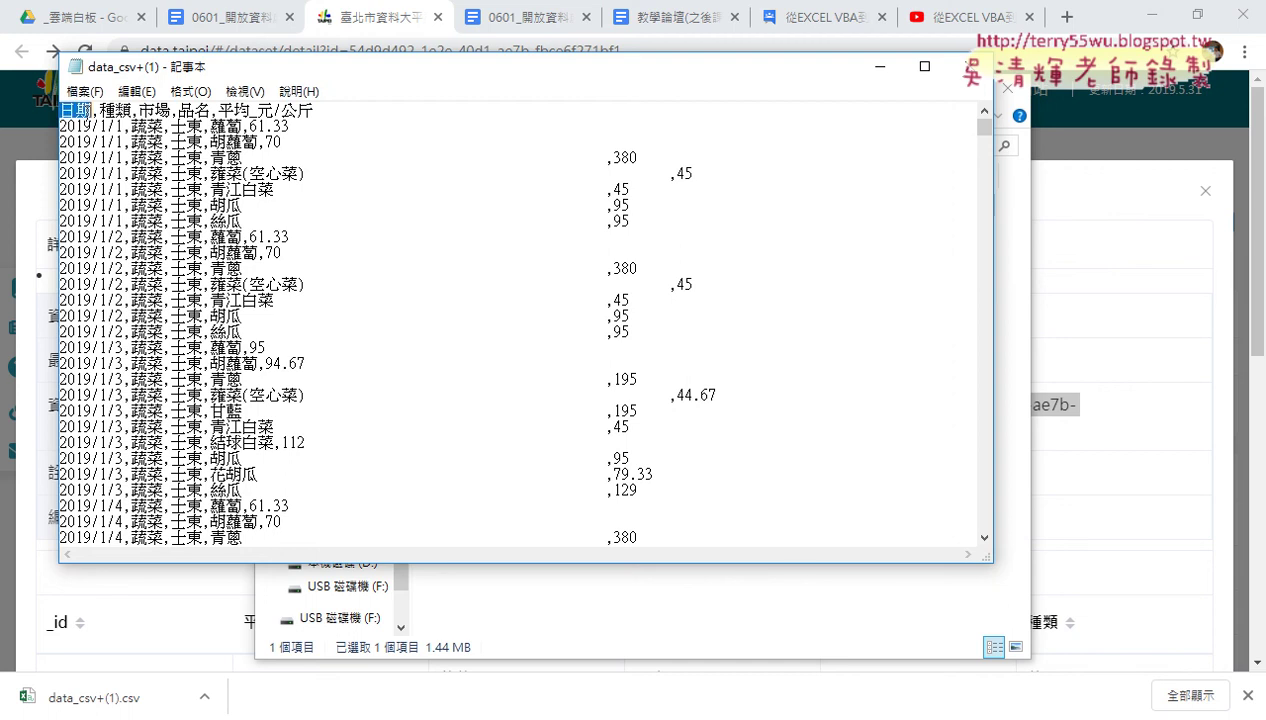
Highlight the 種類 and 平均_元/公斤 headers, then bring up Save As for data_csv+(1)
{"action": "double_click", "coordinate": [115, 111]}
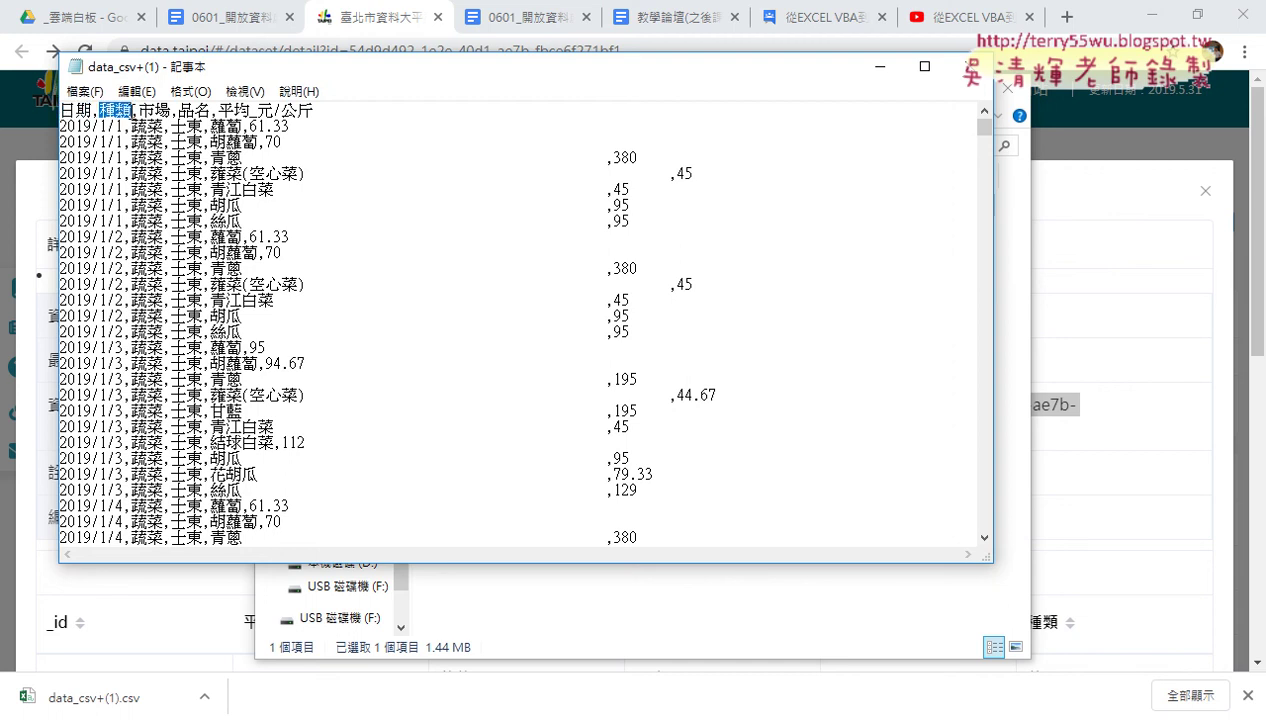
{"action": "left_click", "coordinate": [157, 108]}
{"action": "left_click_drag", "start_coordinate": [219, 109], "coordinate": [346, 110]}
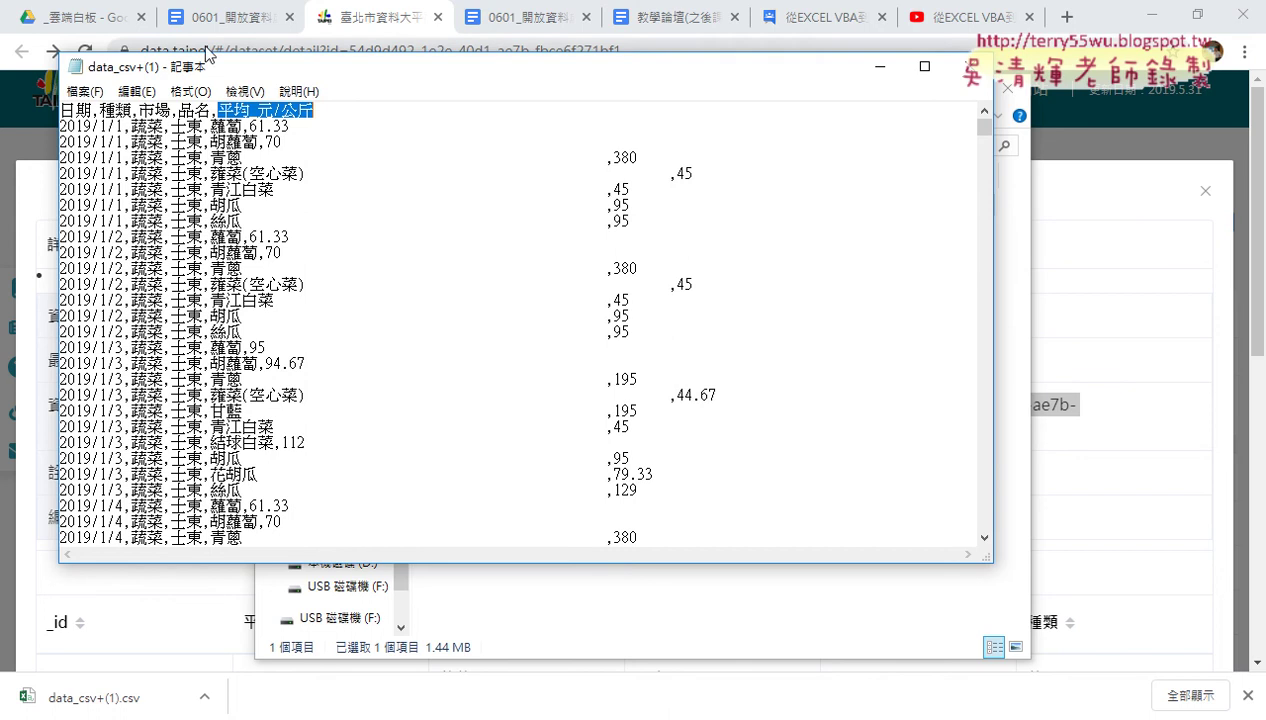
{"action": "left_click", "coordinate": [84, 91]}
{"action": "left_click", "coordinate": [130, 181]}
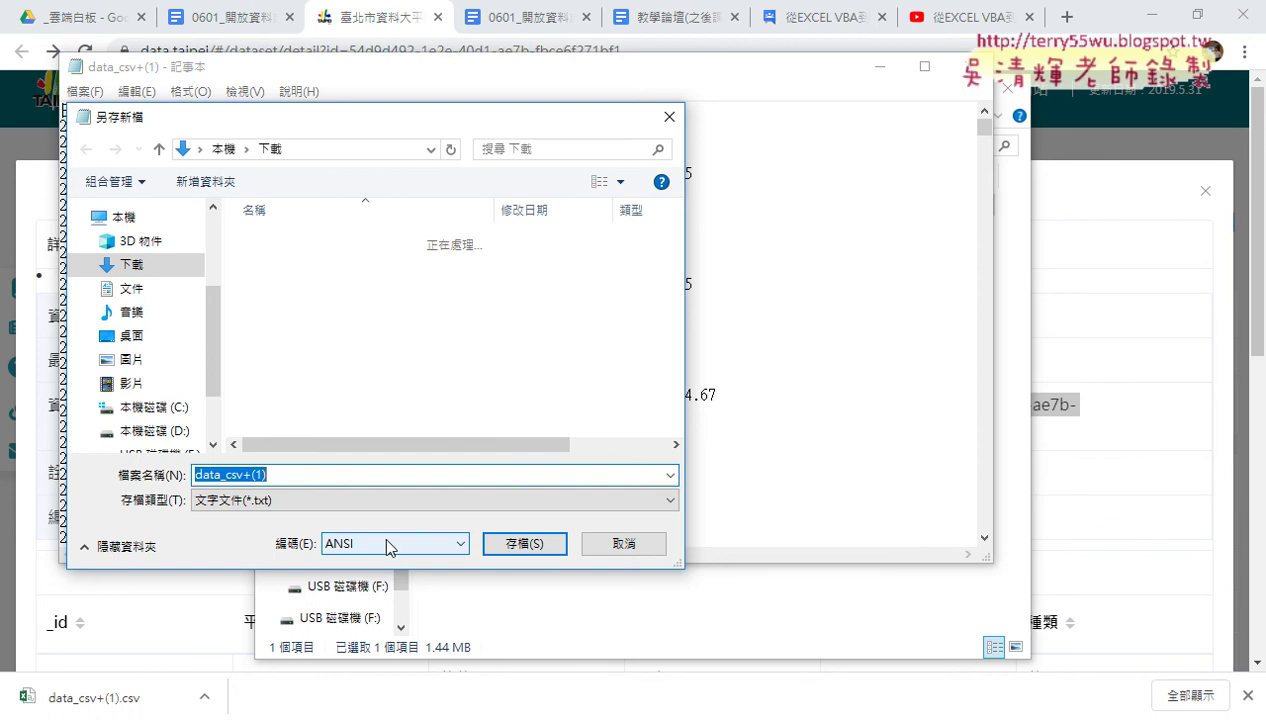
Leave the encoding at ANSI, cancel the Save As, and close the market price CSV in Notepad
{"action": "left_click", "coordinate": [388, 545]}
{"action": "left_click", "coordinate": [388, 545]}
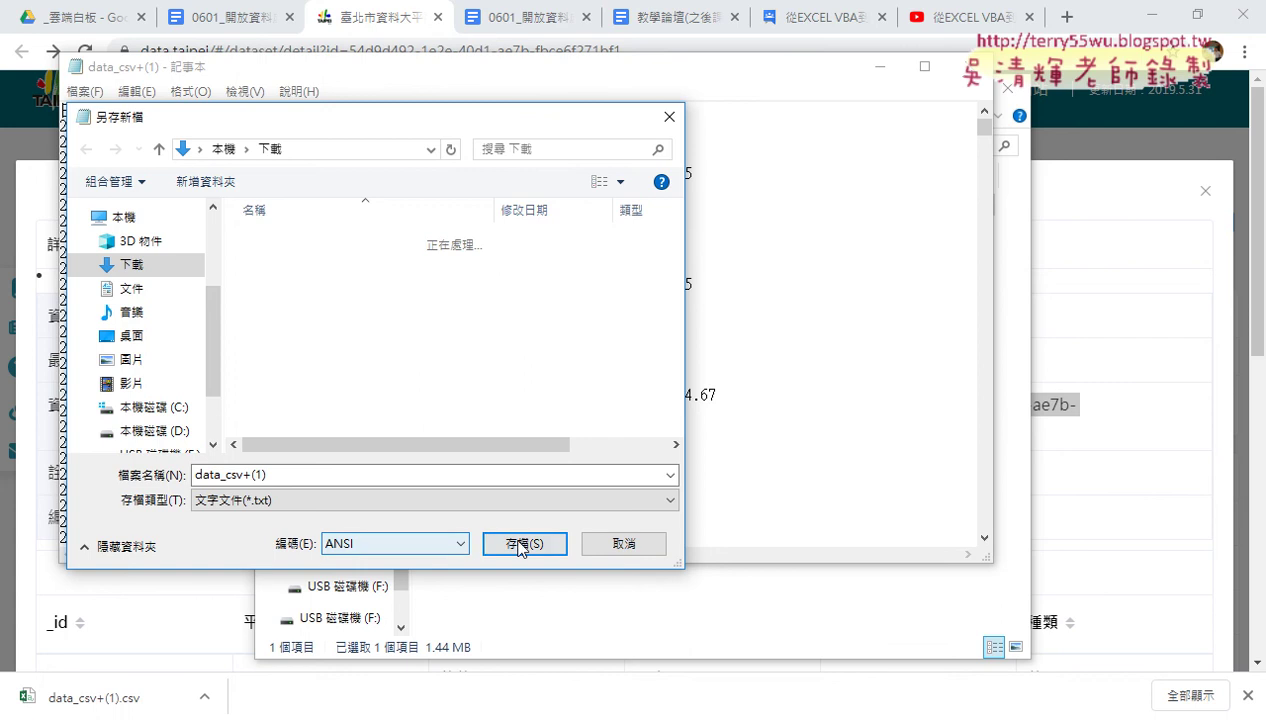
{"action": "left_click", "coordinate": [618, 543]}
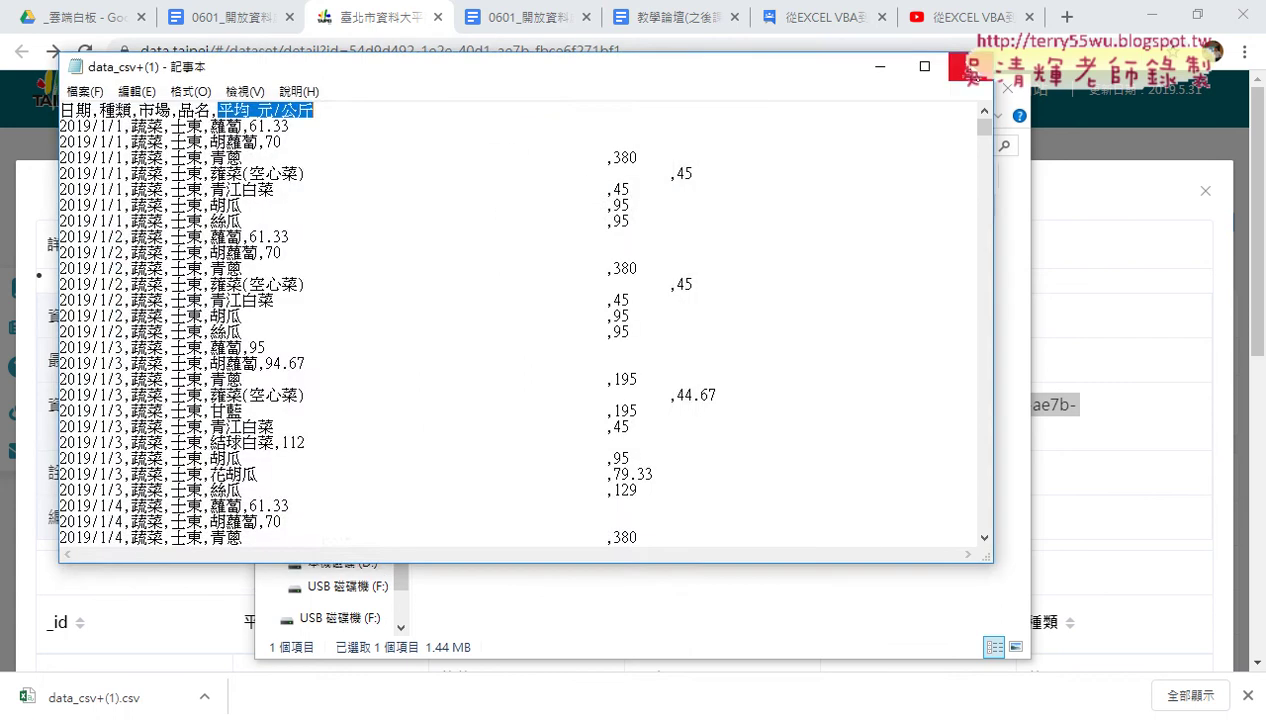
{"action": "left_click", "coordinate": [966, 66]}
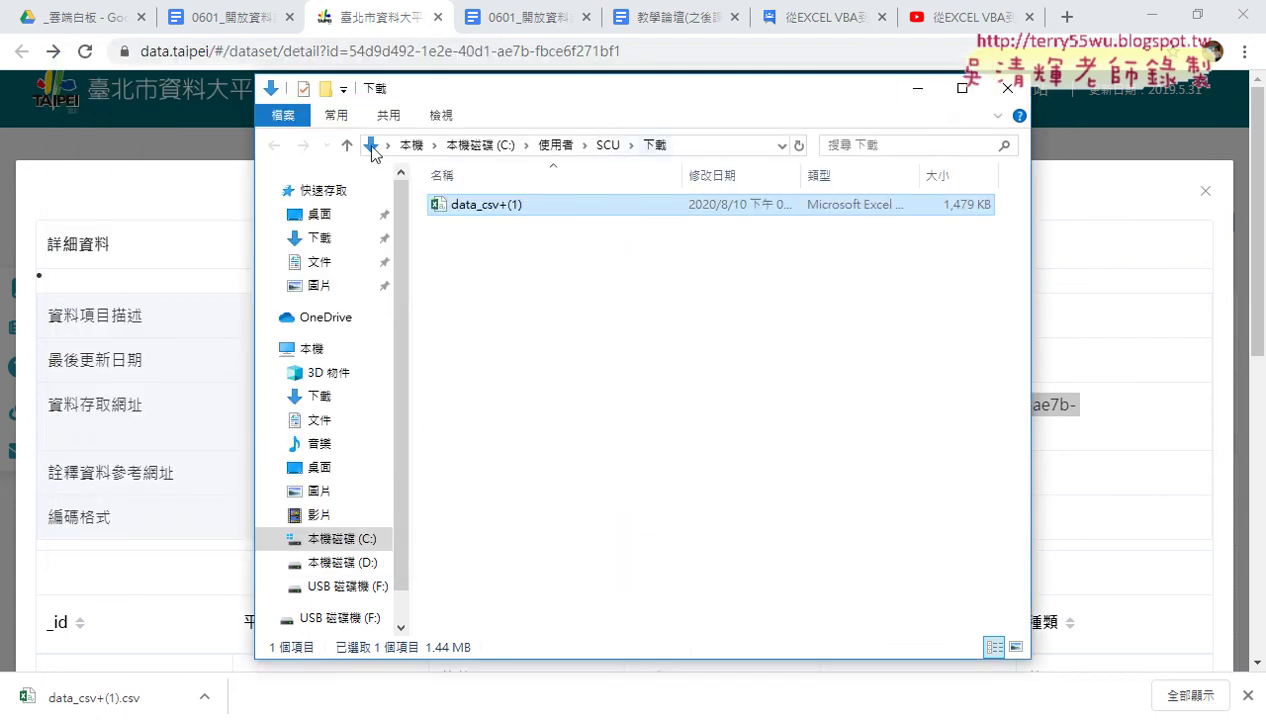
Mark up the download URL and data_csv+(1) in red, then clear the marks and return home
{"action": "left_click_drag", "start_coordinate": [460, 95], "coordinate": [463, 481]}
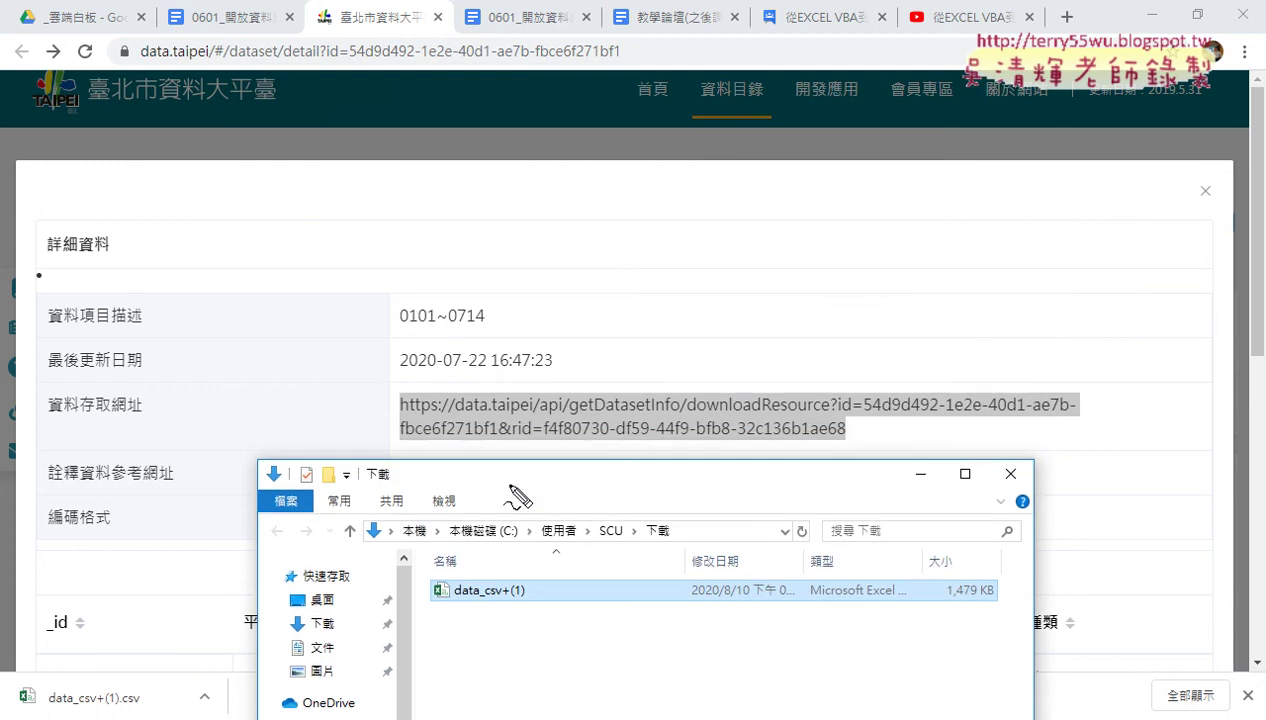
{"action": "left_click_drag", "start_coordinate": [733, 451], "coordinate": [842, 438]}
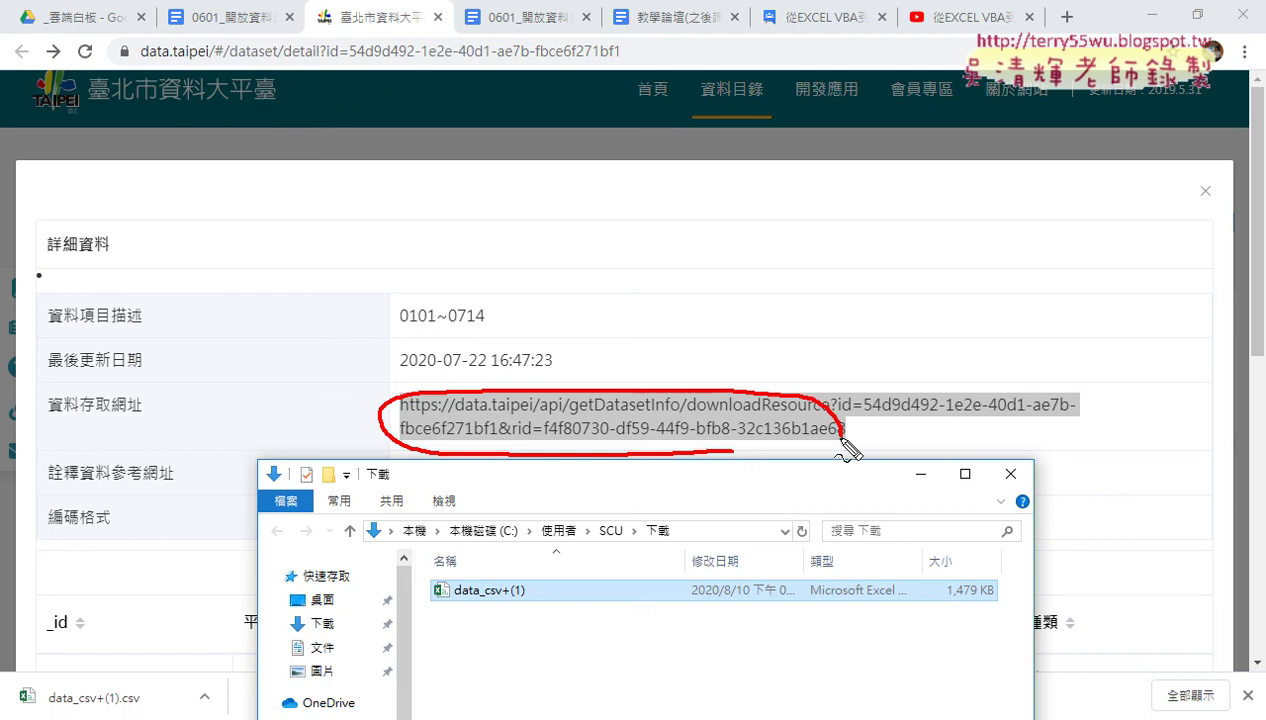
{"action": "mouse_move", "coordinate": [625, 462]}
{"action": "left_mouse_down"}
{"action": "mouse_move", "coordinate": [562, 583]}
{"action": "mouse_move", "coordinate": [615, 585]}
{"action": "left_mouse_up"}
{"action": "mouse_move", "coordinate": [535, 623]}
{"action": "left_mouse_down"}
{"action": "mouse_move", "coordinate": [400, 598]}
{"action": "mouse_move", "coordinate": [548, 597]}
{"action": "left_mouse_up"}
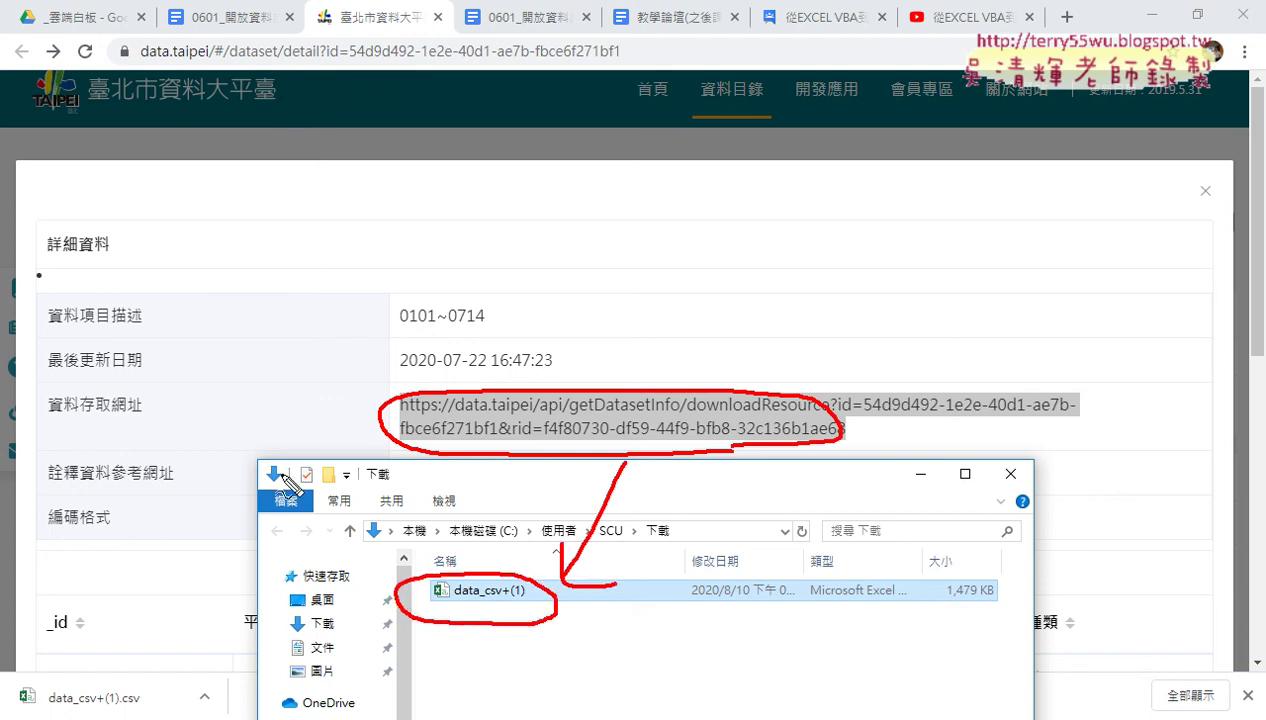
{"action": "left_click_drag", "start_coordinate": [231, 450], "coordinate": [210, 558]}
{"action": "mouse_move", "coordinate": [172, 488]}
{"action": "left_mouse_down"}
{"action": "mouse_move", "coordinate": [232, 485]}
{"action": "mouse_move", "coordinate": [290, 517]}
{"action": "left_mouse_up"}
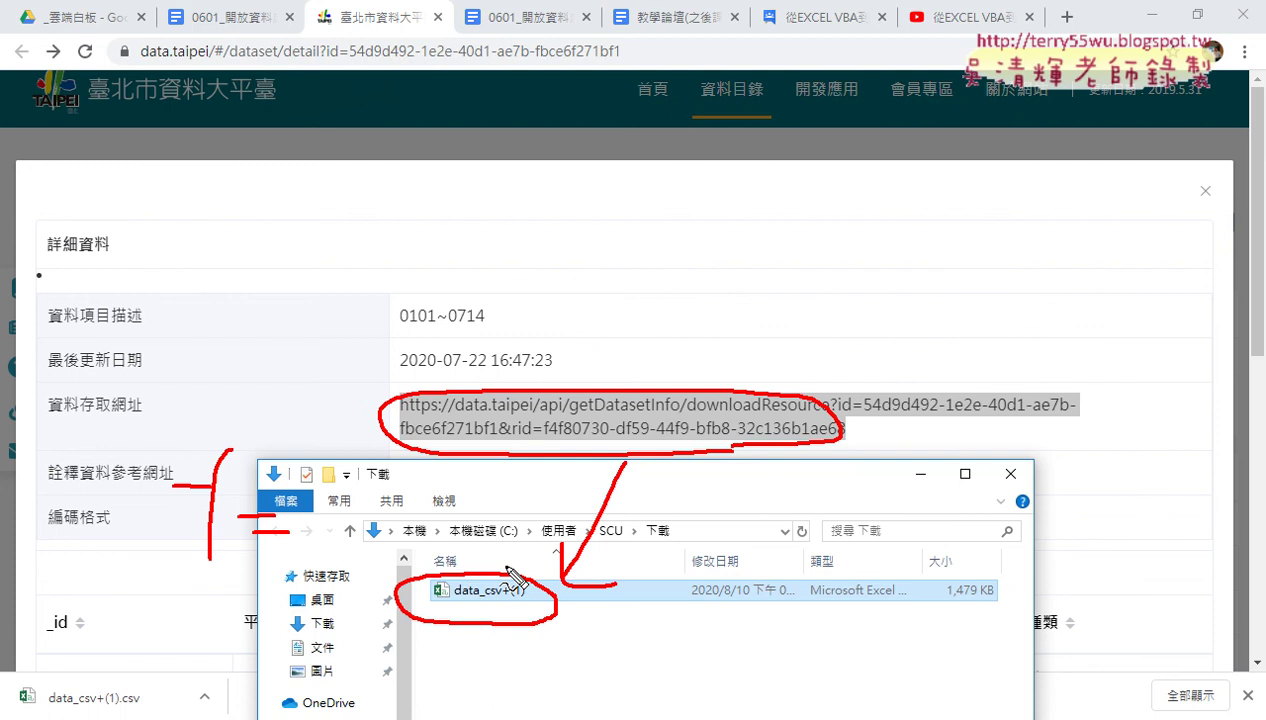
{"action": "left_click_drag", "start_coordinate": [518, 540], "coordinate": [478, 605]}
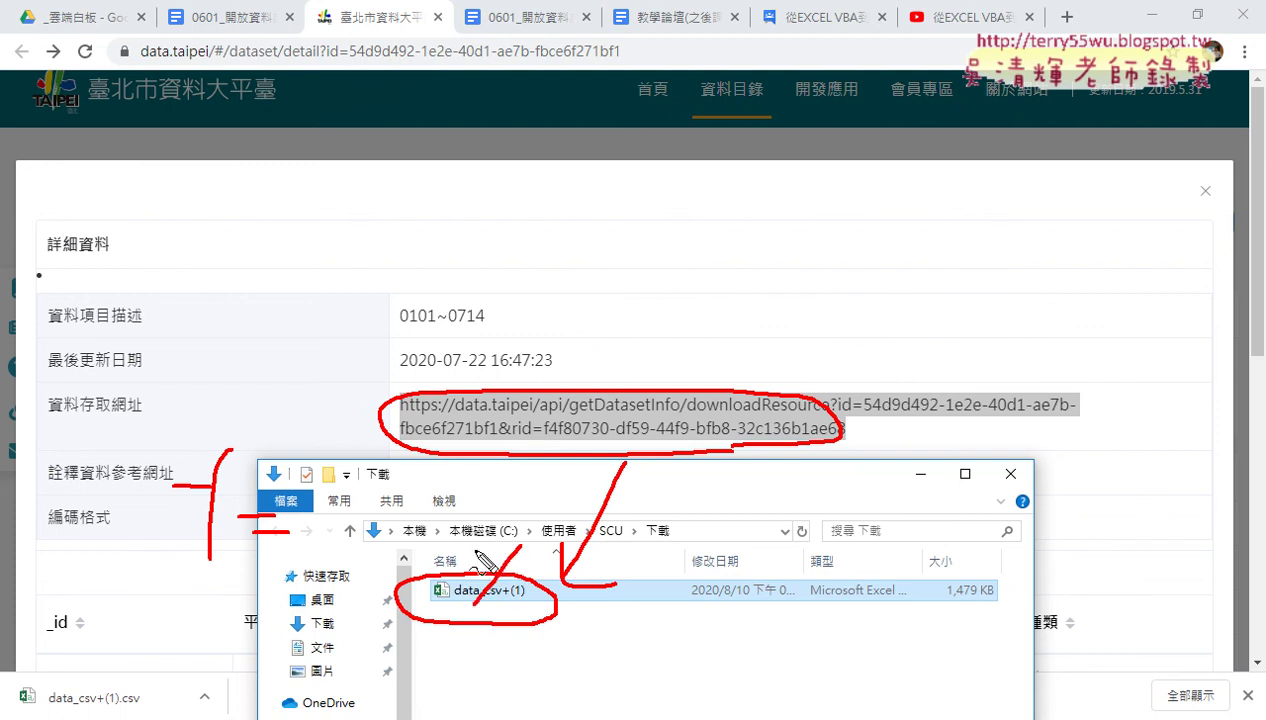
{"action": "left_click_drag", "start_coordinate": [468, 545], "coordinate": [514, 628]}
{"action": "mouse_move", "coordinate": [450, 515]}
{"action": "left_mouse_down"}
{"action": "mouse_move", "coordinate": [330, 495]}
{"action": "mouse_move", "coordinate": [388, 426]}
{"action": "left_mouse_up"}
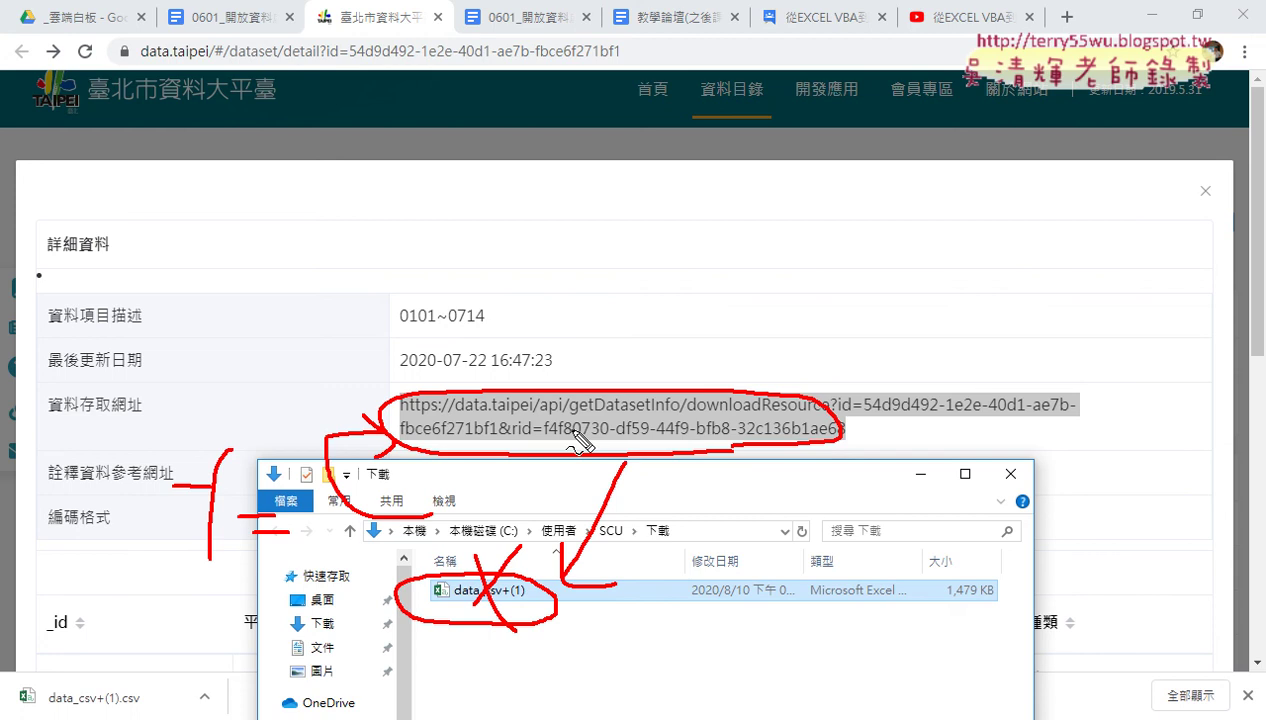
{"action": "key", "text": "Escape"}
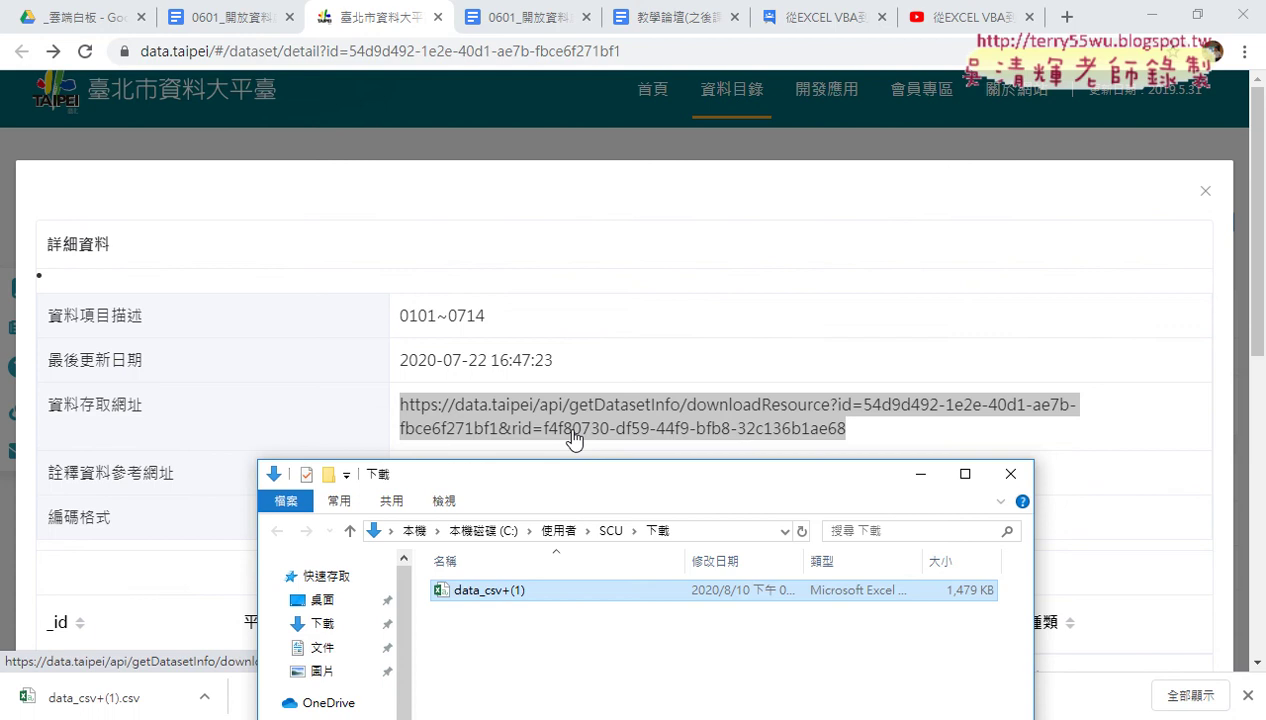
{"action": "left_click", "coordinate": [201, 92]}
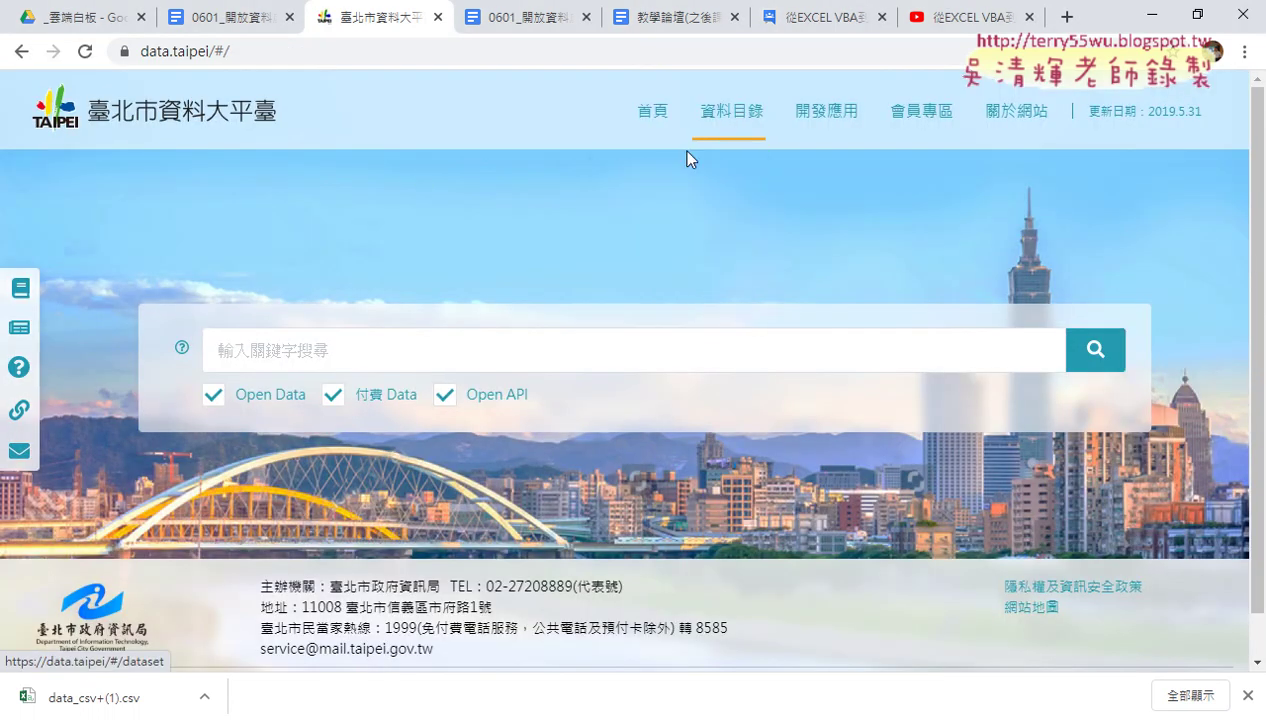
Open the 所有資料集 catalogue and tick CSV(733) under 資料格式分類
{"action": "mouse_move", "coordinate": [731, 111]}
{"action": "left_click", "coordinate": [648, 180]}
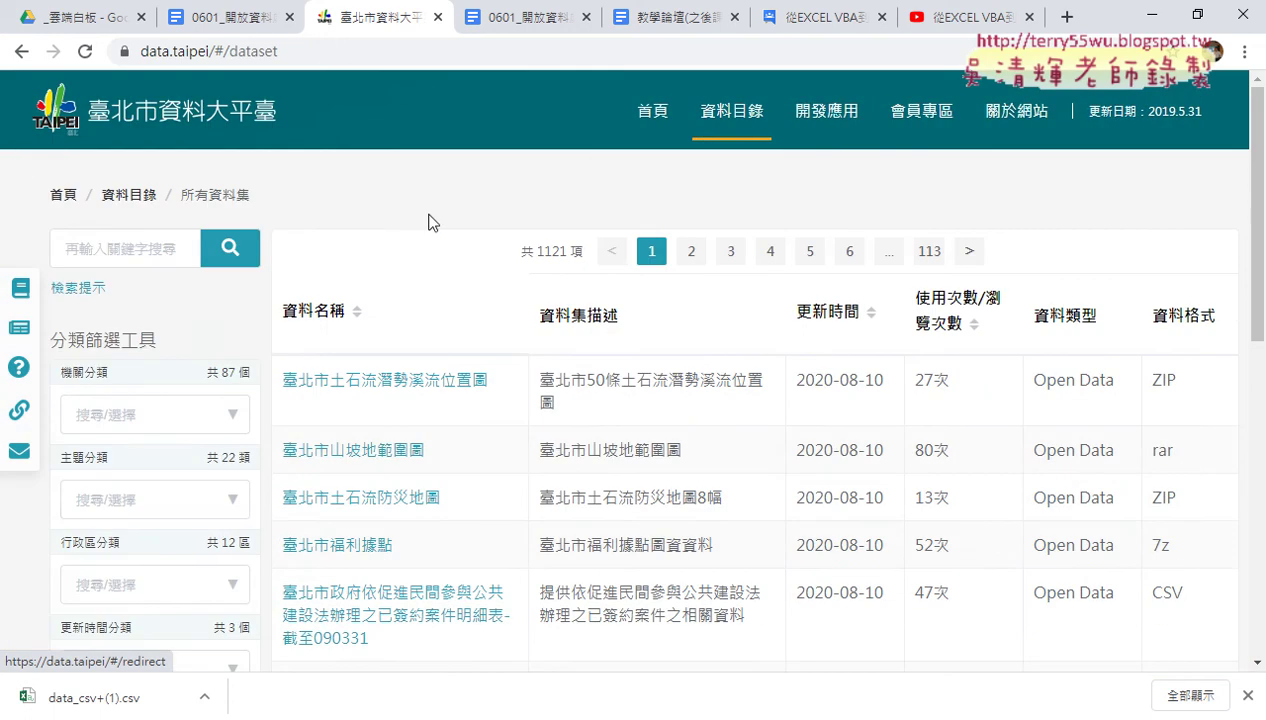
{"action": "scroll", "coordinate": [133, 497], "scroll_direction": "down", "scroll_amount": 4}
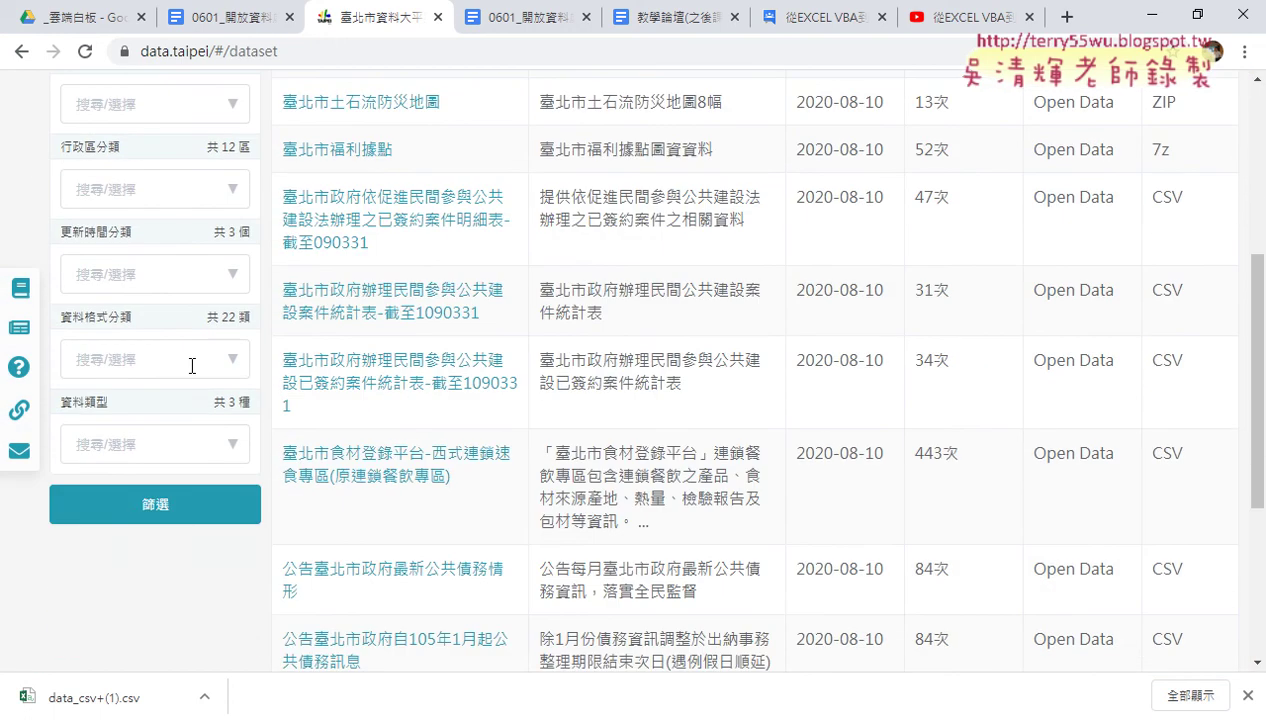
{"action": "left_click", "coordinate": [233, 361]}
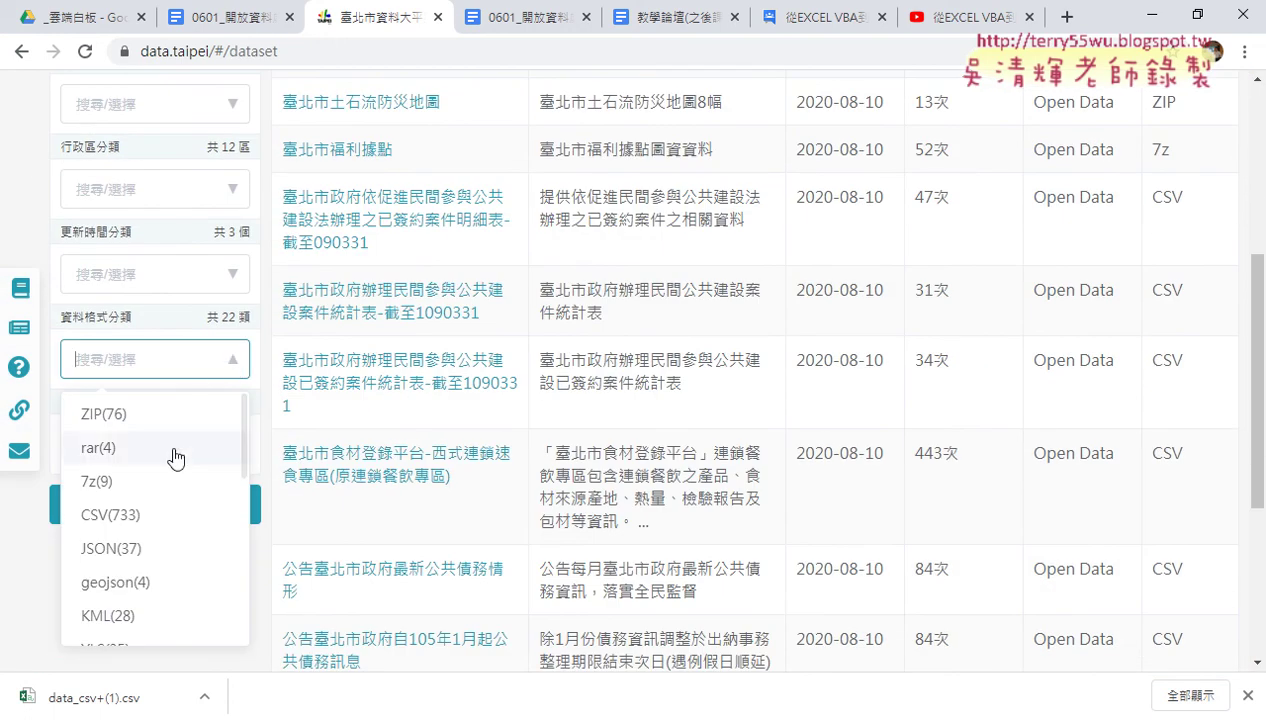
{"action": "scroll", "coordinate": [150, 500], "scroll_direction": "down", "scroll_amount": 3}
{"action": "scroll", "coordinate": [150, 474], "scroll_direction": "up", "scroll_amount": 1}
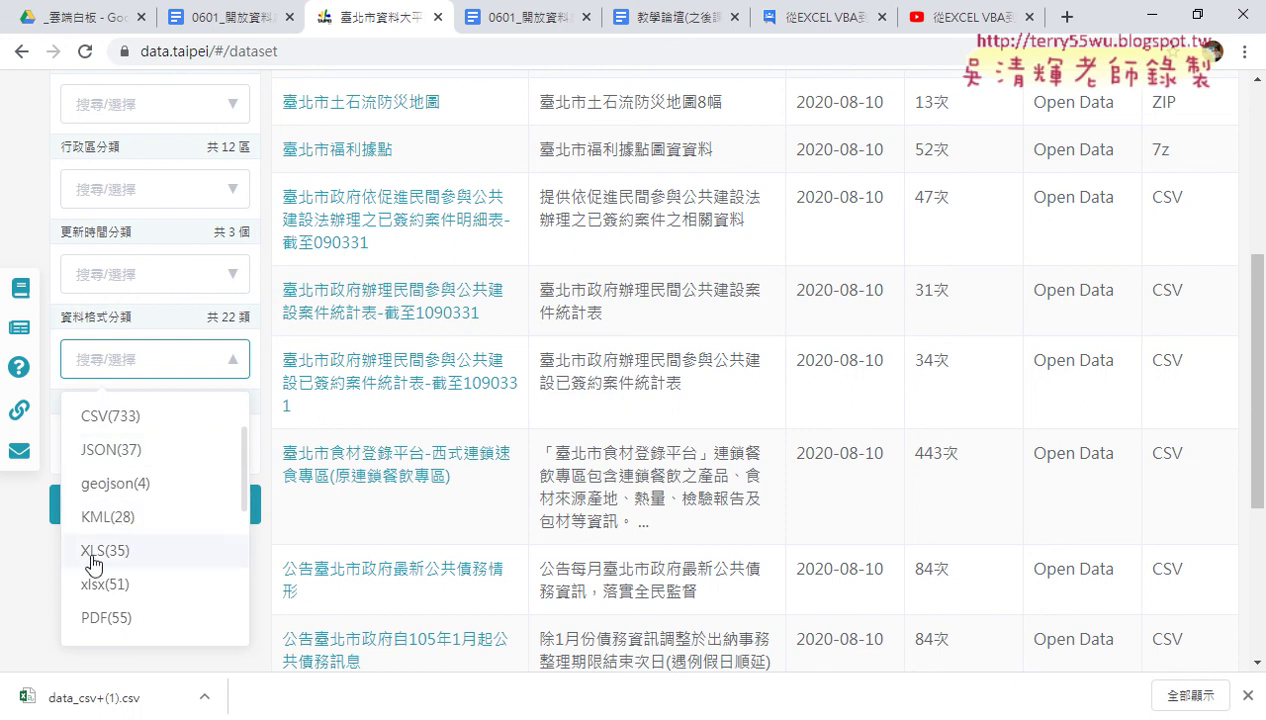
{"action": "scroll", "coordinate": [124, 562], "scroll_direction": "down", "scroll_amount": 2}
{"action": "scroll", "coordinate": [124, 562], "scroll_direction": "down", "scroll_amount": 1}
{"action": "scroll", "coordinate": [124, 562], "scroll_direction": "down", "scroll_amount": 1}
{"action": "scroll", "coordinate": [124, 562], "scroll_direction": "up", "scroll_amount": 5}
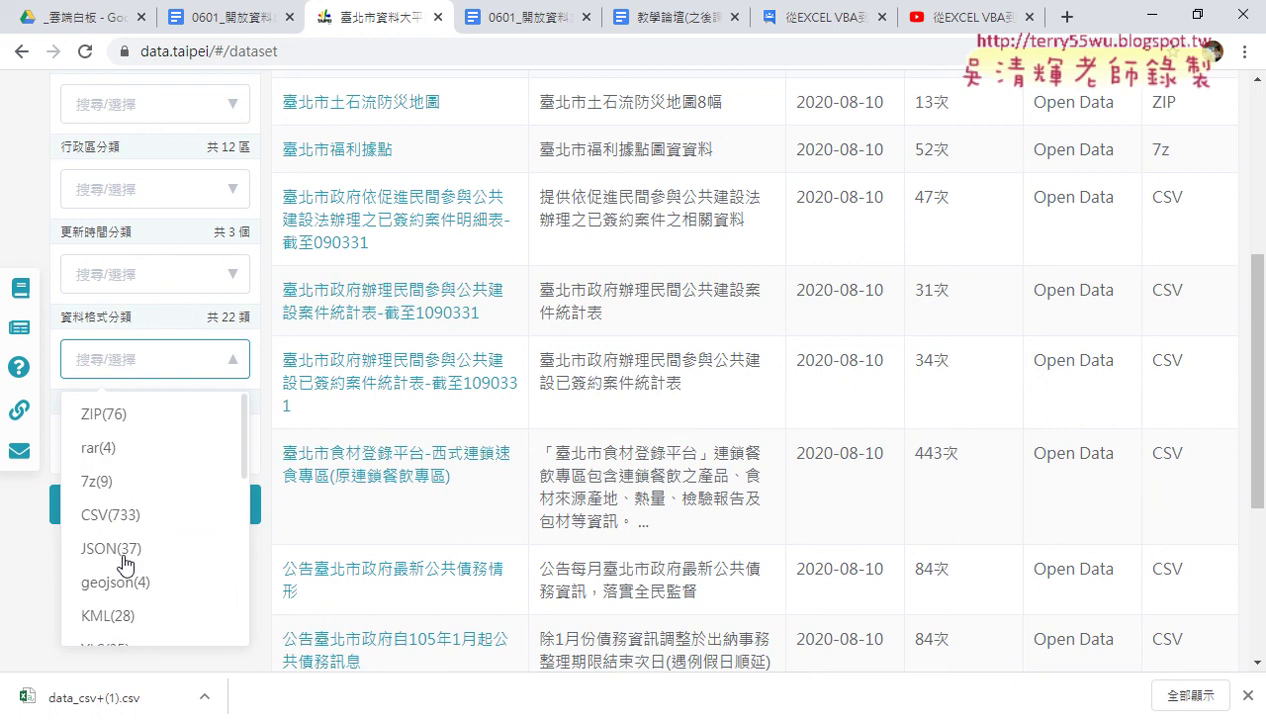
{"action": "left_click", "coordinate": [126, 520]}
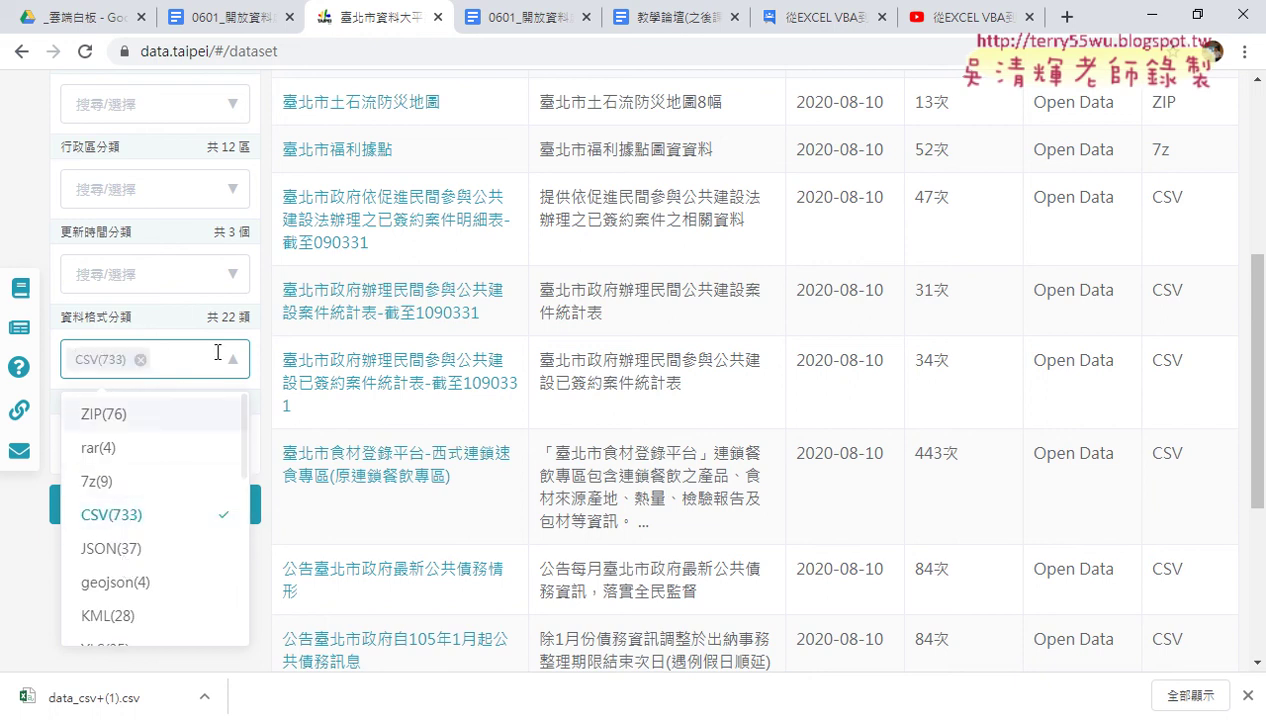
{"action": "left_click", "coordinate": [40, 490]}
Apply the CSV format filter to the dataset listing
{"action": "left_click", "coordinate": [141, 507]}
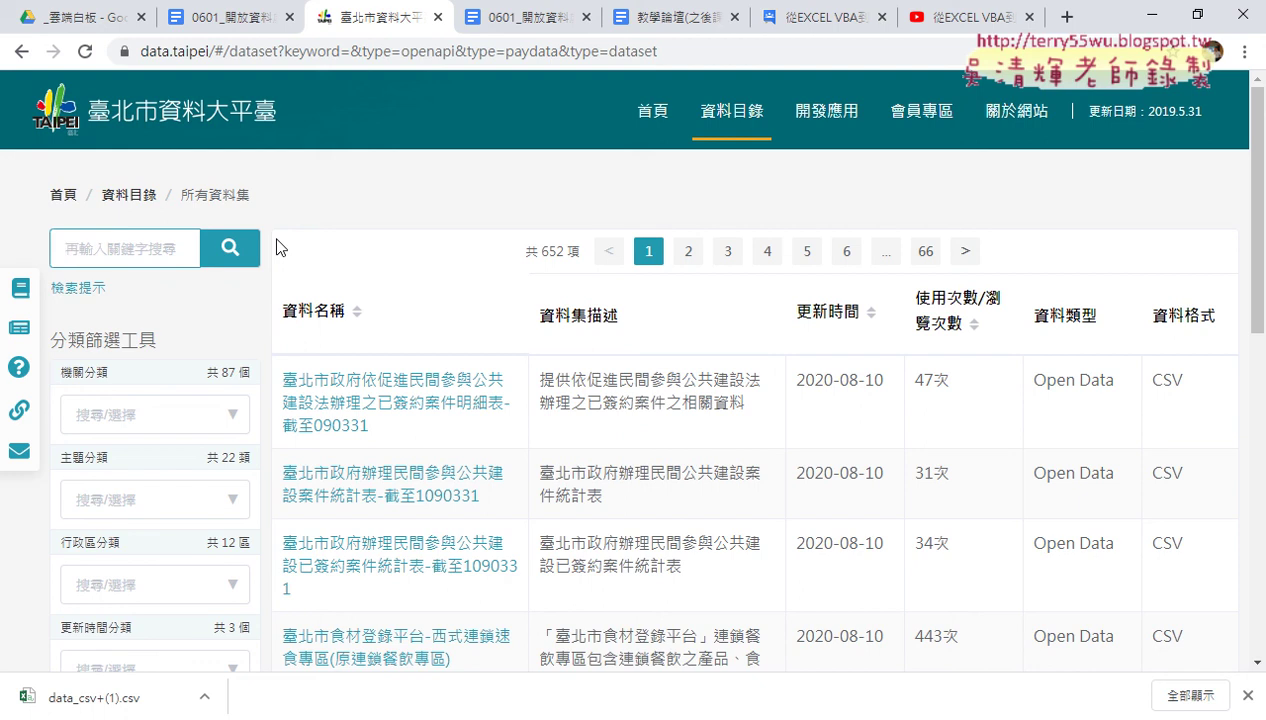
{"action": "type", "text": ","}
{"action": "key", "text": "BackSpace"}
{"action": "type", "text": ",x4="}
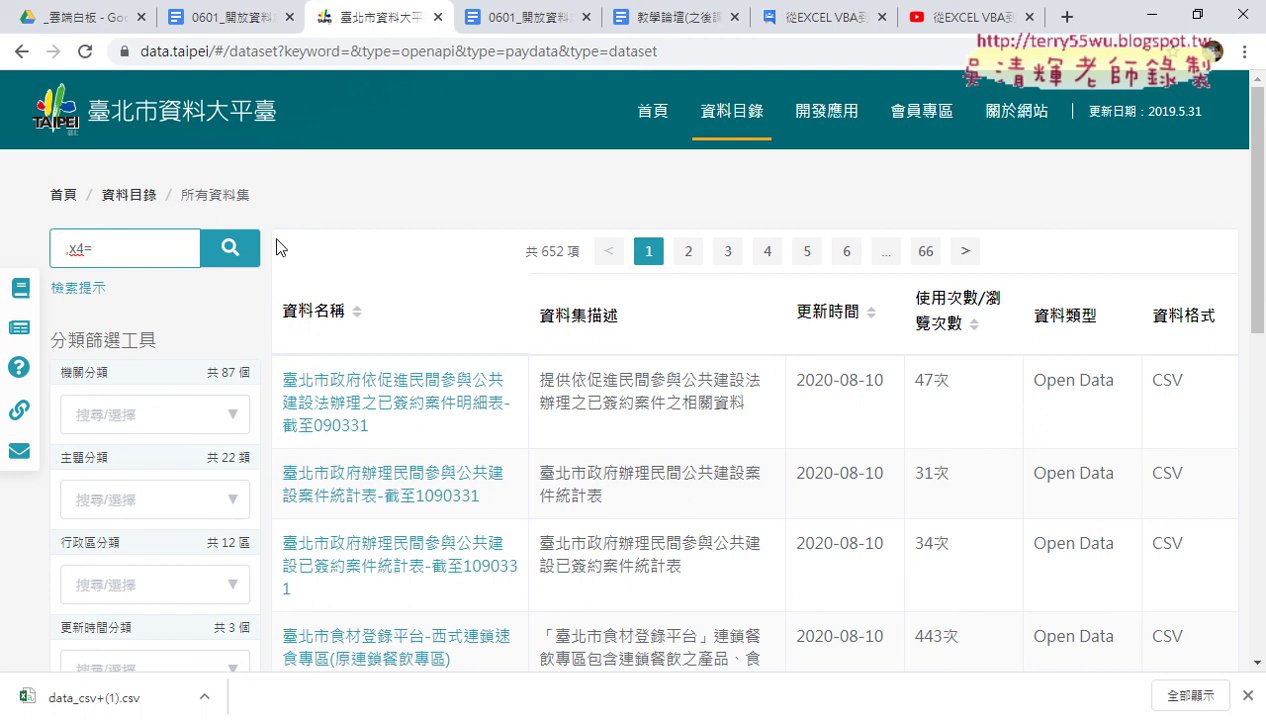
{"action": "key", "text": "BackSpace"}
{"action": "key", "text": "BackSpace"}
{"action": "key", "text": "BackSpace"}
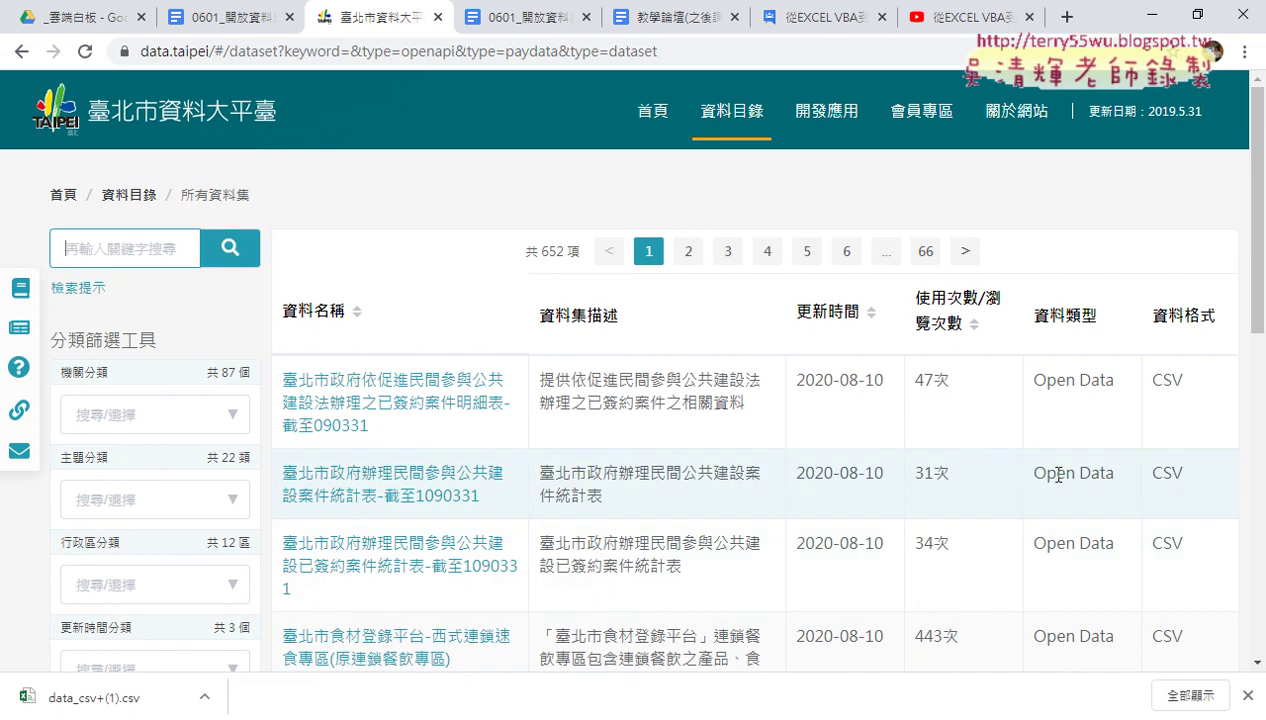
Search the datasets for the keyword 竊盜, returning 9 results
{"action": "type", "text": "6"}
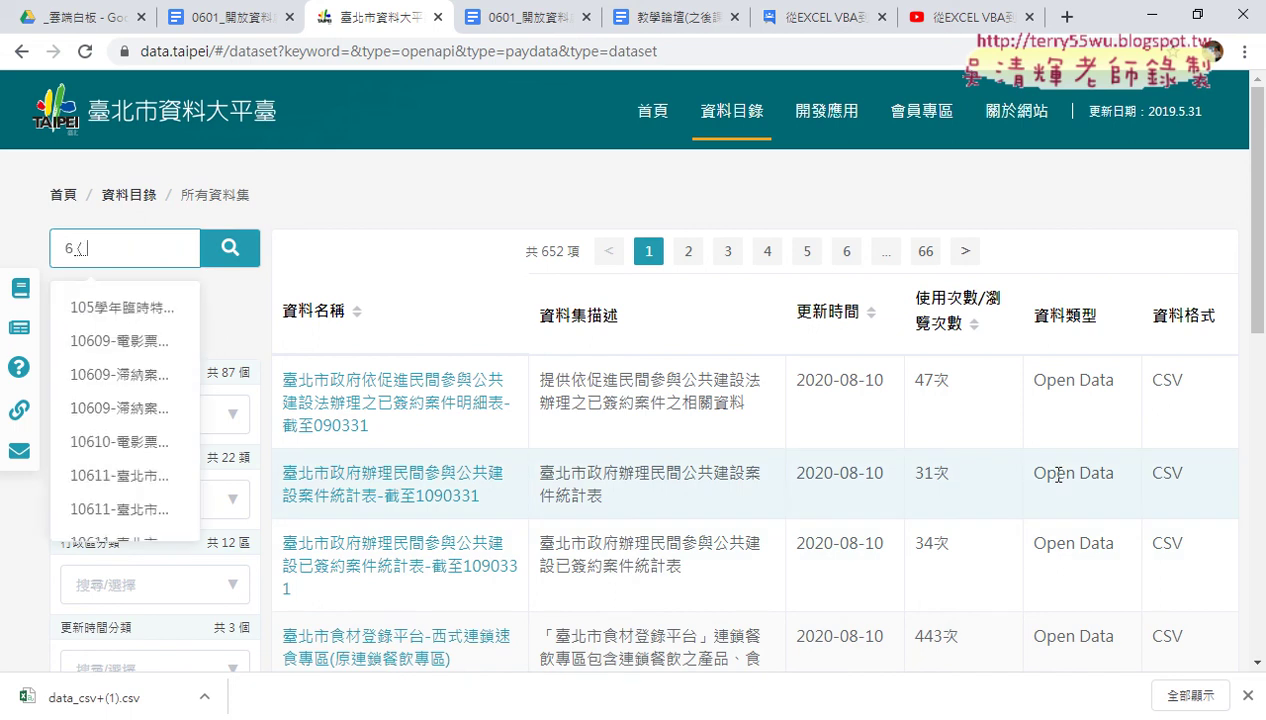
{"action": "type", "text": "竊"}
{"action": "key", "text": "BackSpace"}
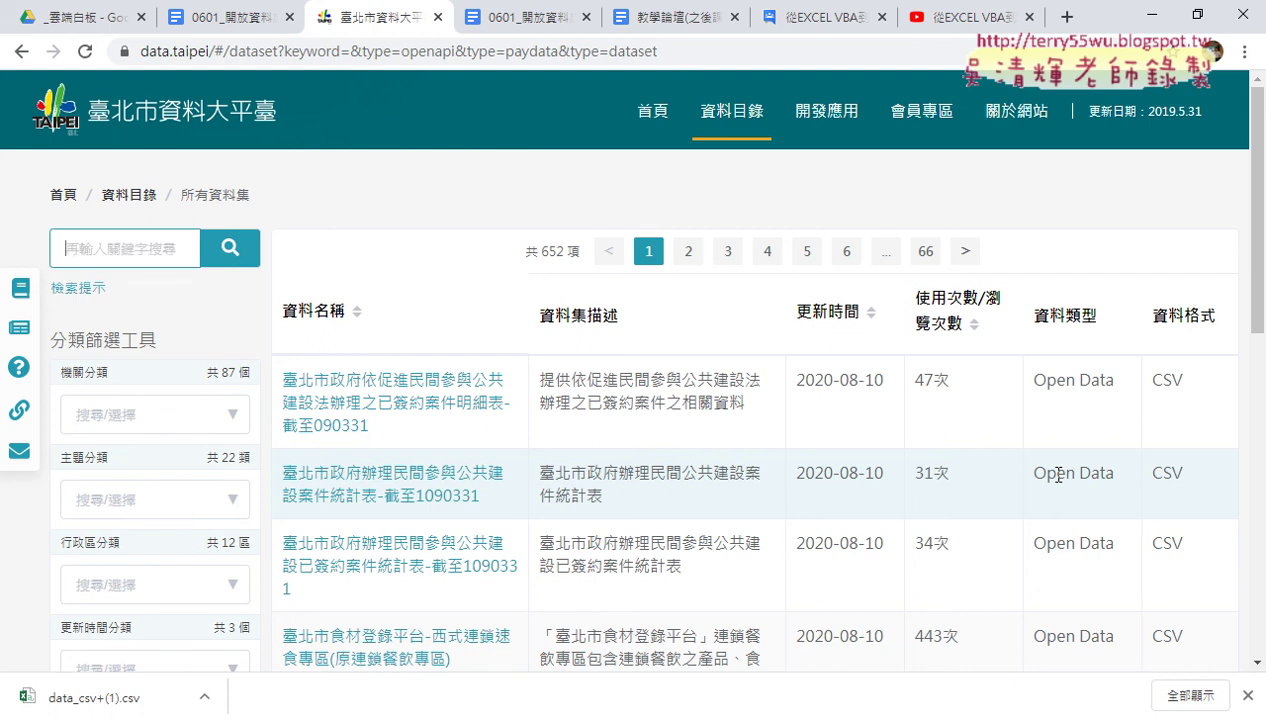
{"action": "type", "text": "竊"}
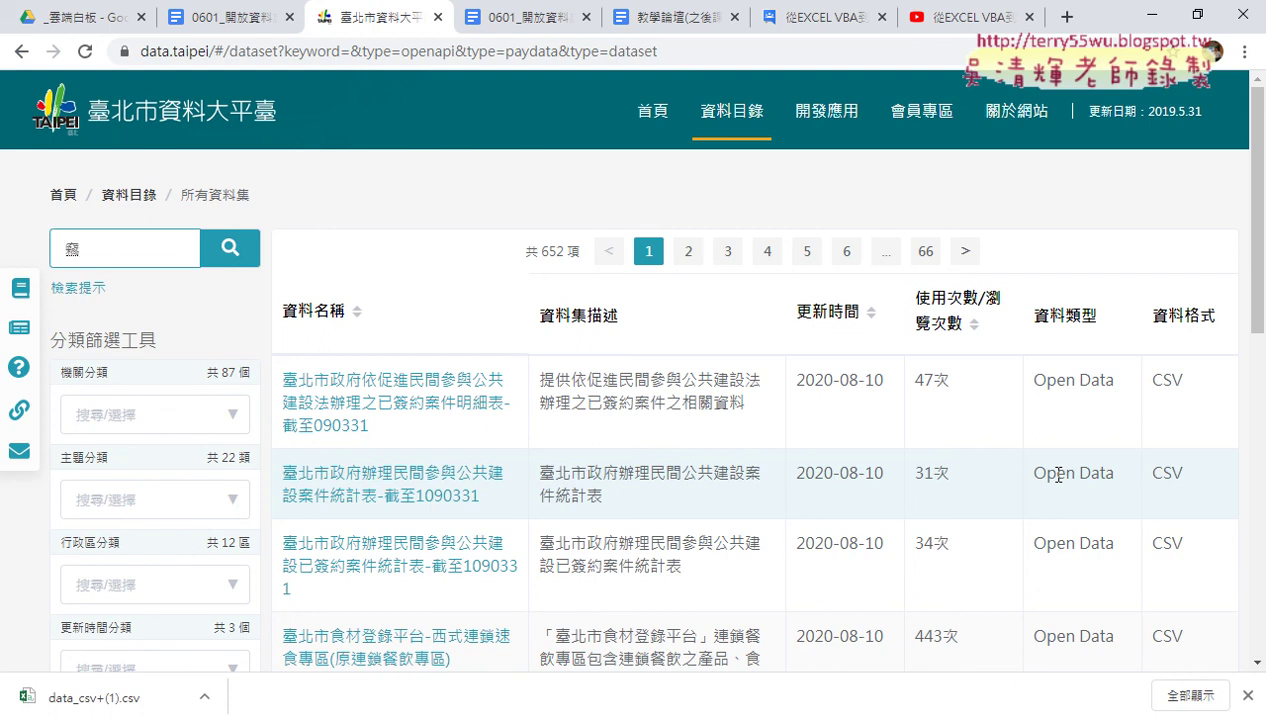
{"action": "type", "text": "盜"}
{"action": "key", "text": "Return"}
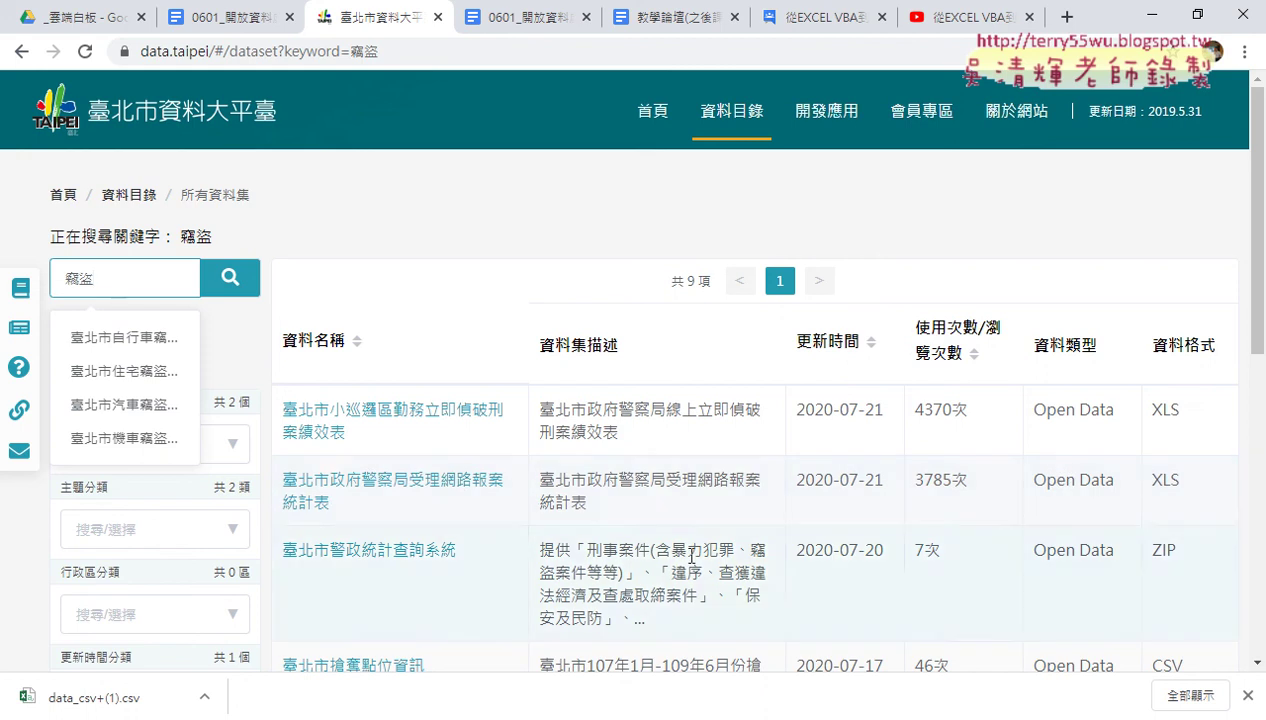
Select the 臺北市住宅竊盜點位資訊 suggestion and open that dataset's detail page
{"action": "left_click", "coordinate": [136, 370]}
{"action": "left_click", "coordinate": [222, 278]}
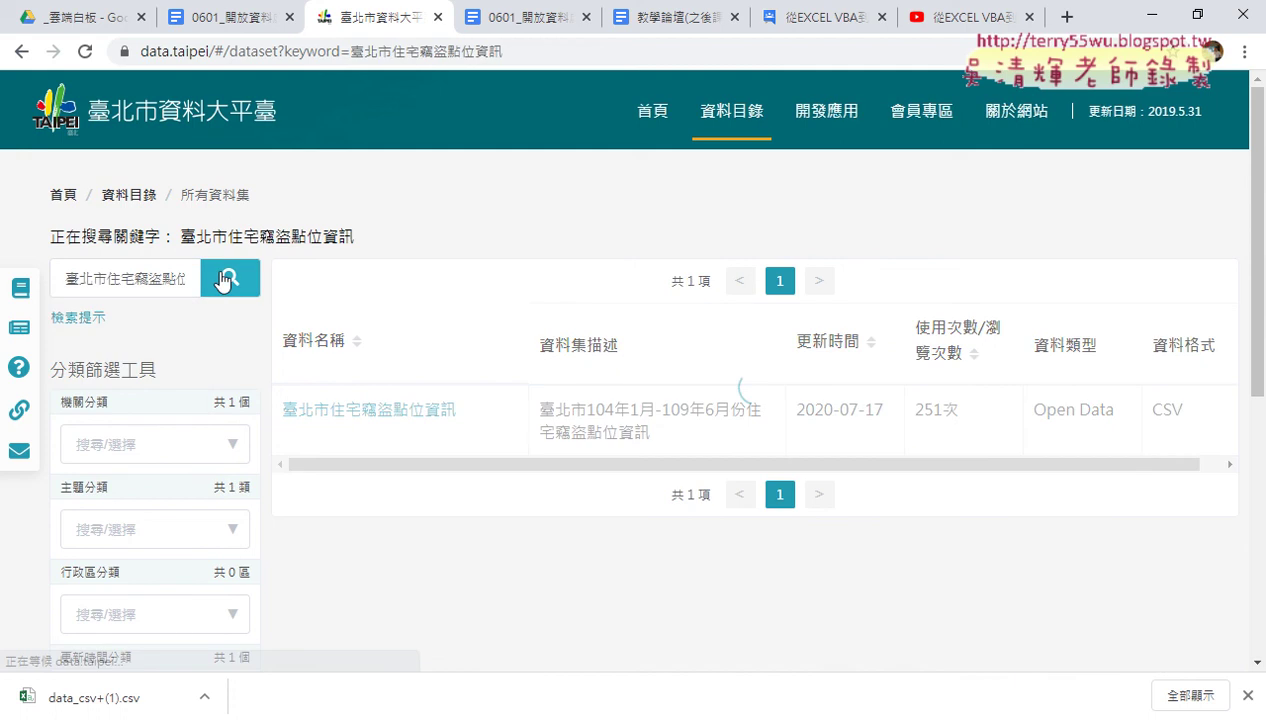
{"action": "left_click", "coordinate": [418, 410]}
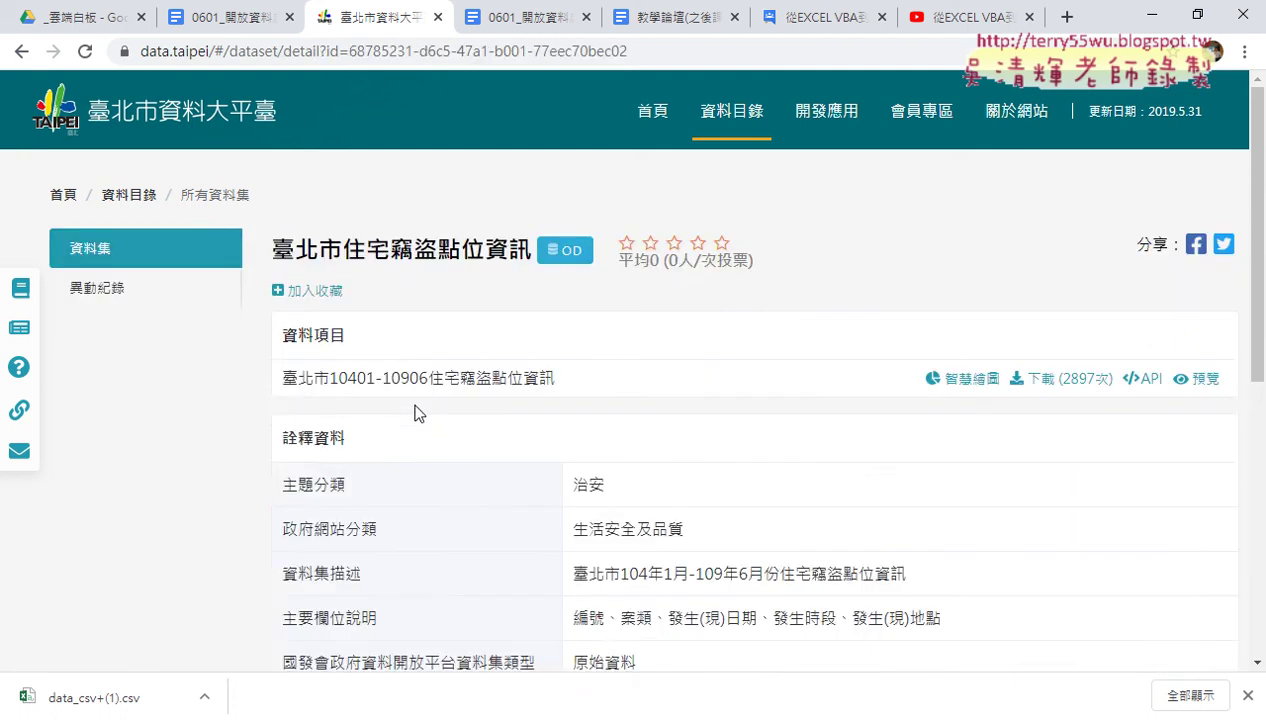
Review the dataset description and open the 預覽 preview of its data table
{"action": "scroll", "coordinate": [415, 410], "scroll_direction": "down", "scroll_amount": 2}
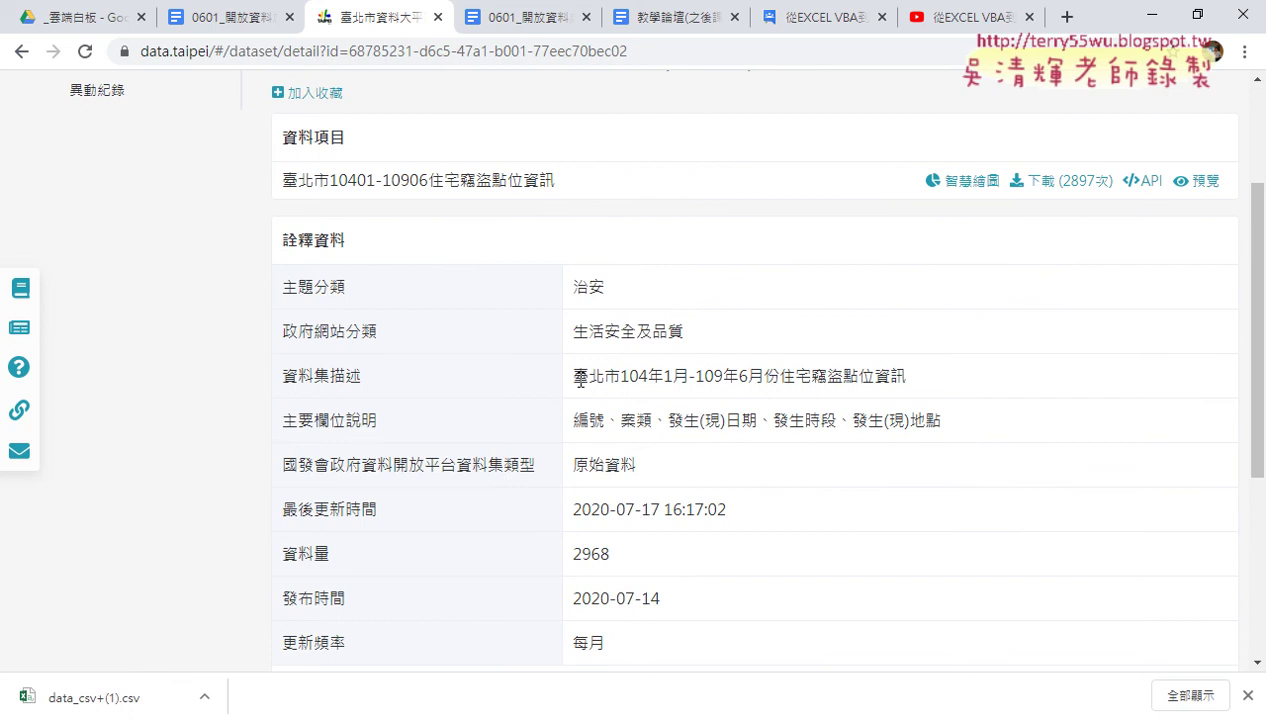
{"action": "left_click_drag", "start_coordinate": [573, 377], "coordinate": [918, 372]}
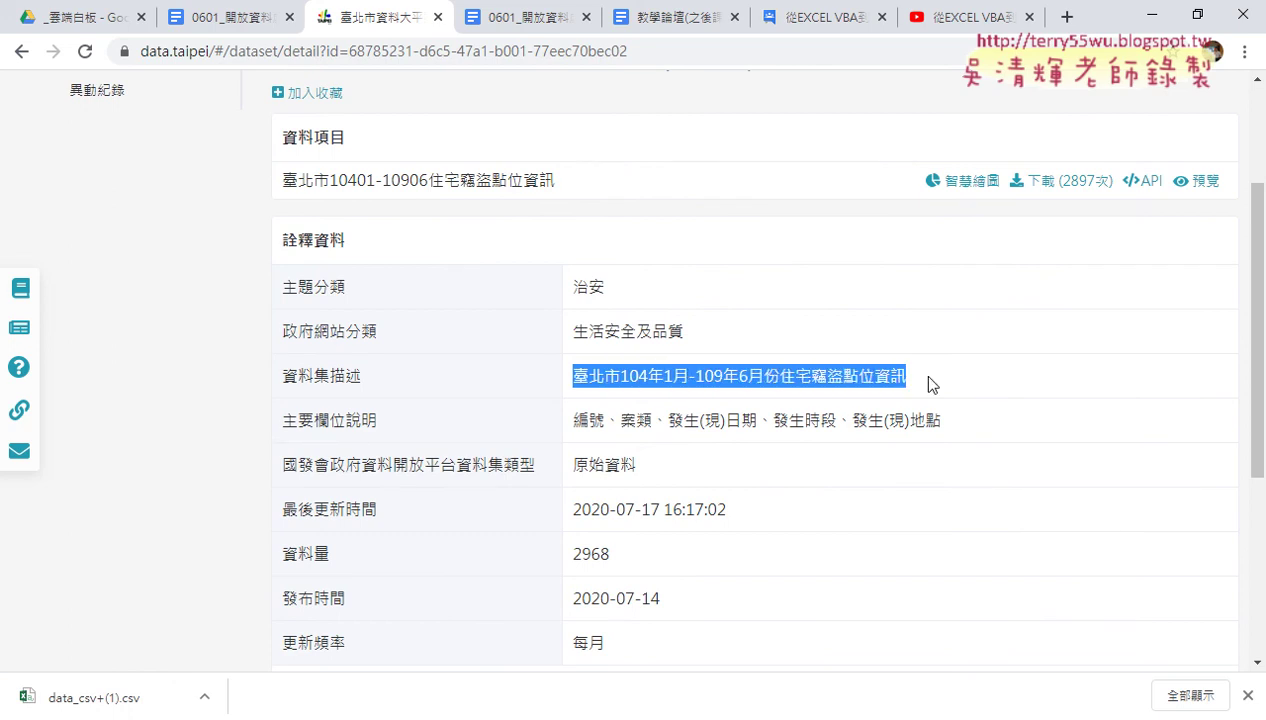
{"action": "scroll", "coordinate": [916, 375], "scroll_direction": "down", "scroll_amount": 3}
{"action": "scroll", "coordinate": [790, 350], "scroll_direction": "up", "scroll_amount": 4}
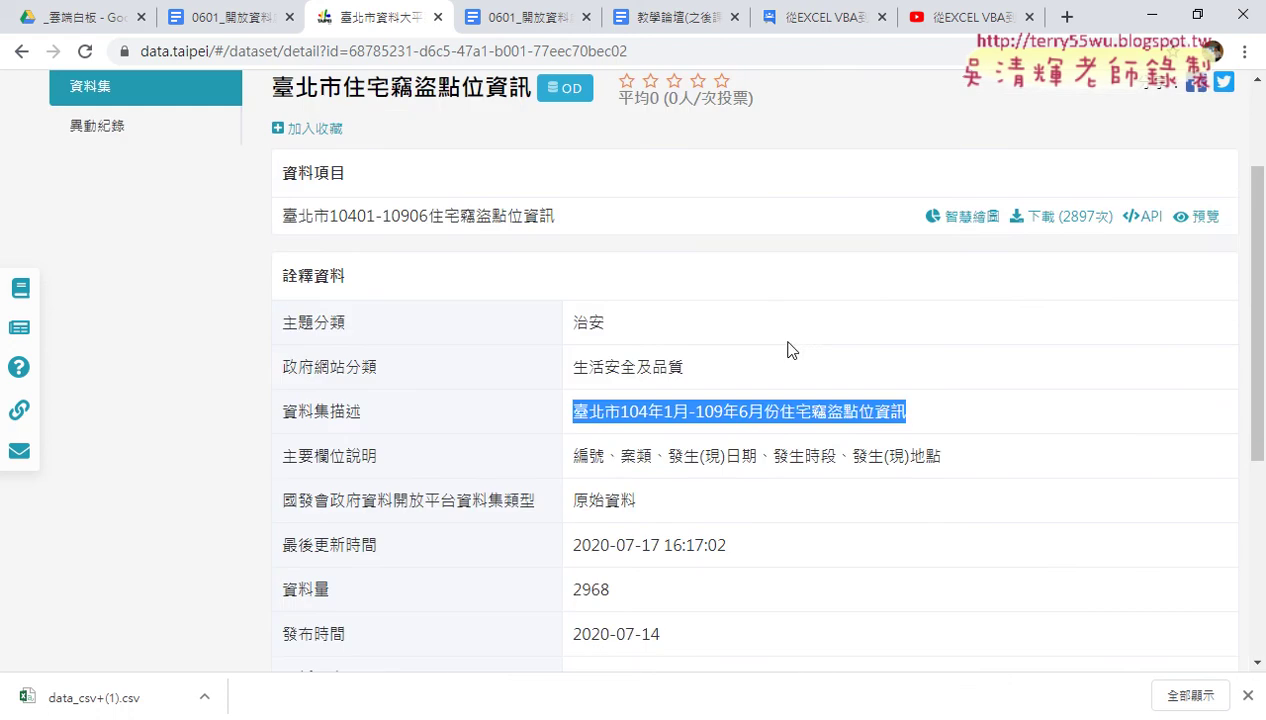
{"action": "left_click", "coordinate": [1195, 220]}
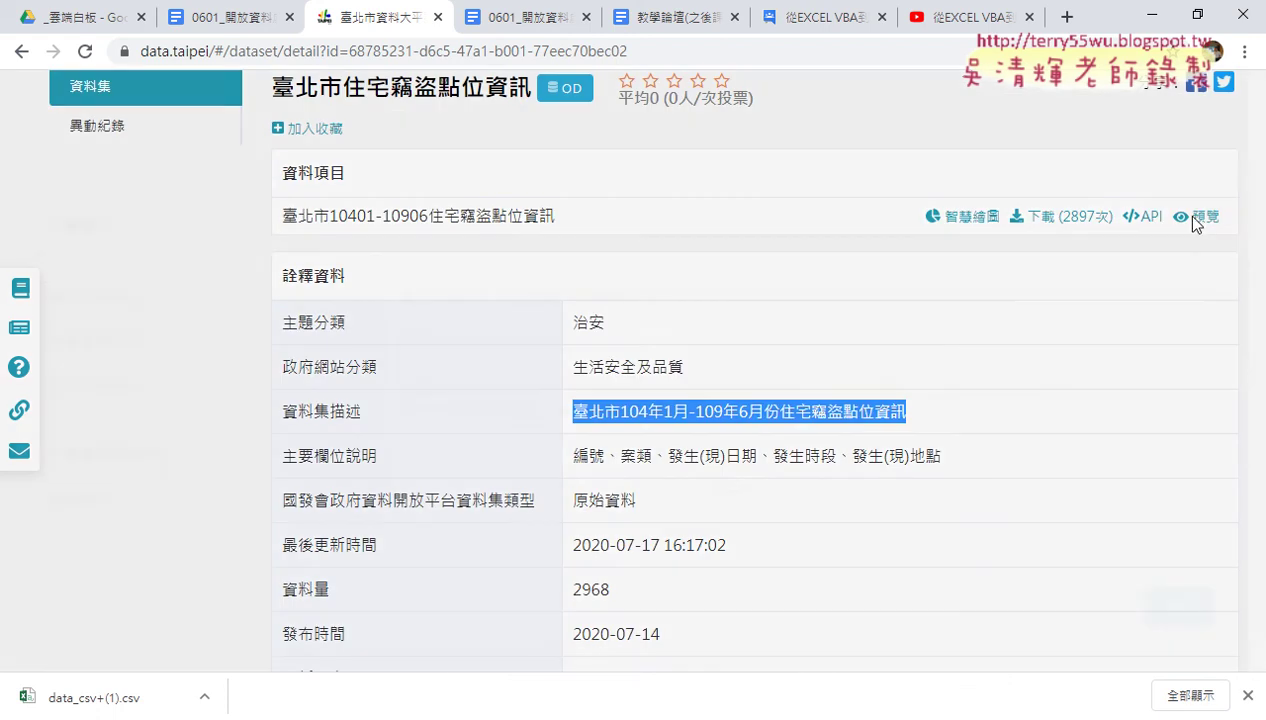
{"action": "left_click", "coordinate": [770, 430]}
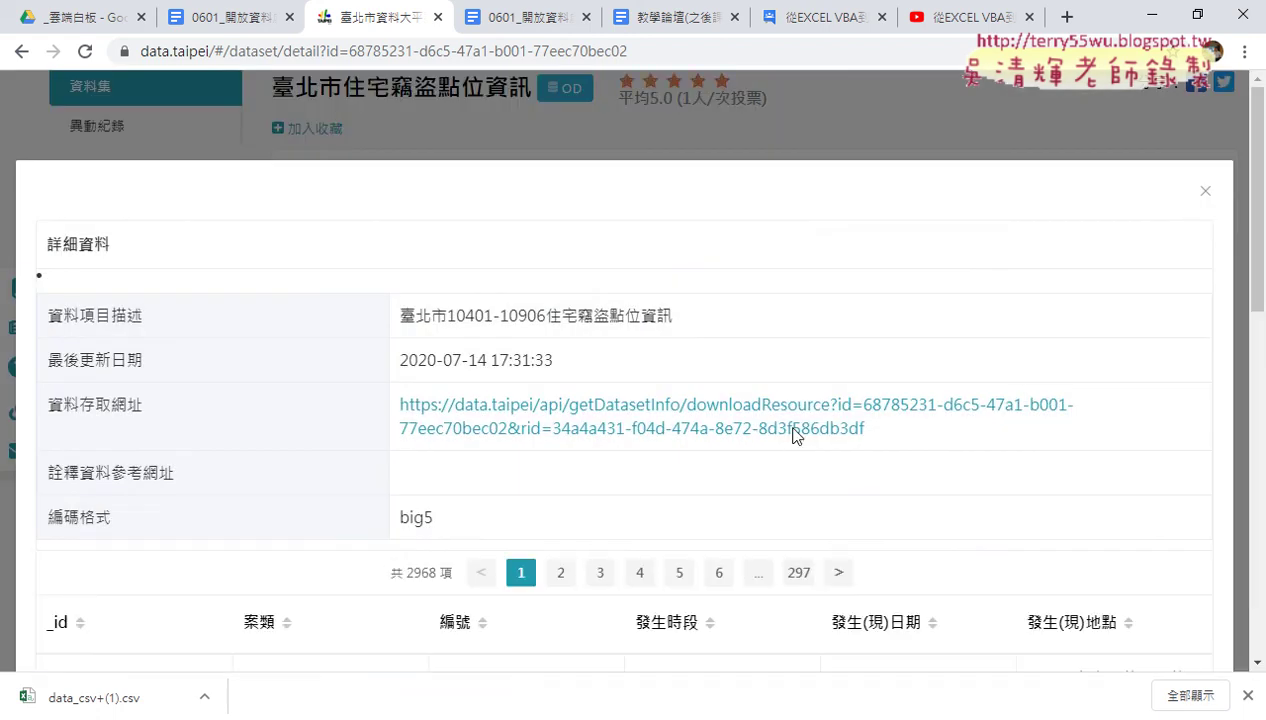
{"action": "left_click", "coordinate": [203, 701]}
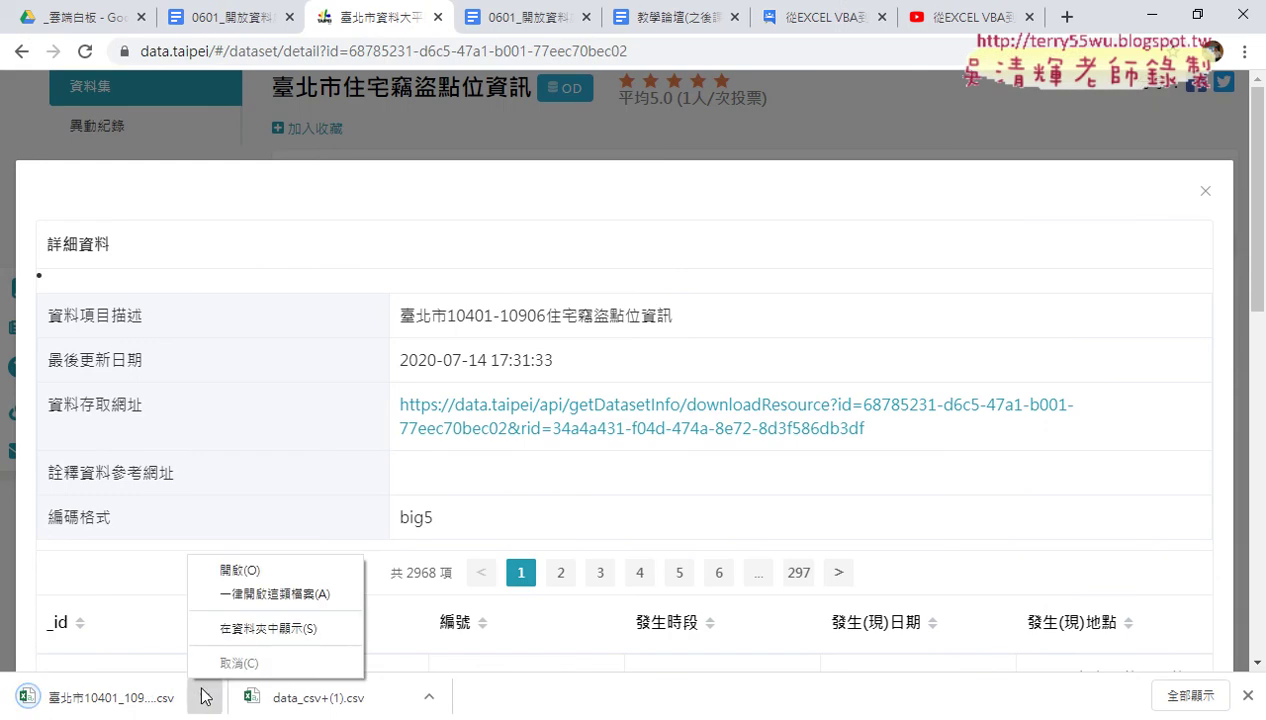
{"action": "left_click", "coordinate": [256, 566]}
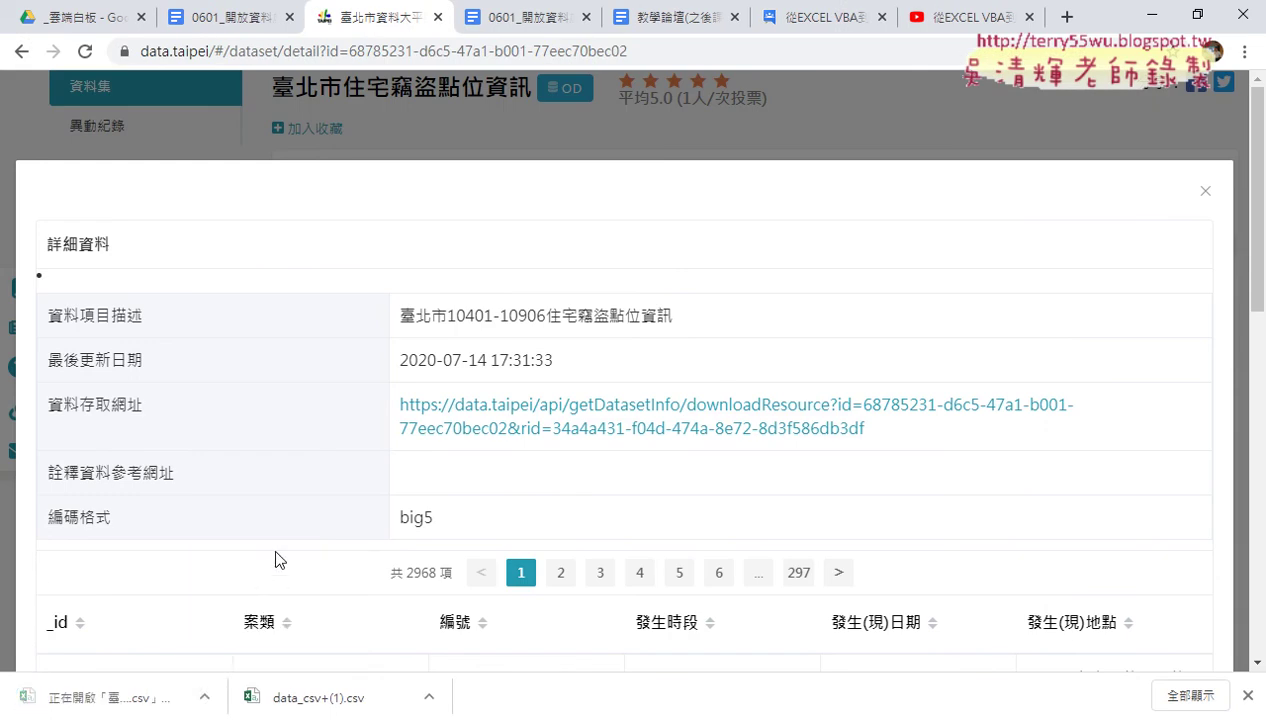